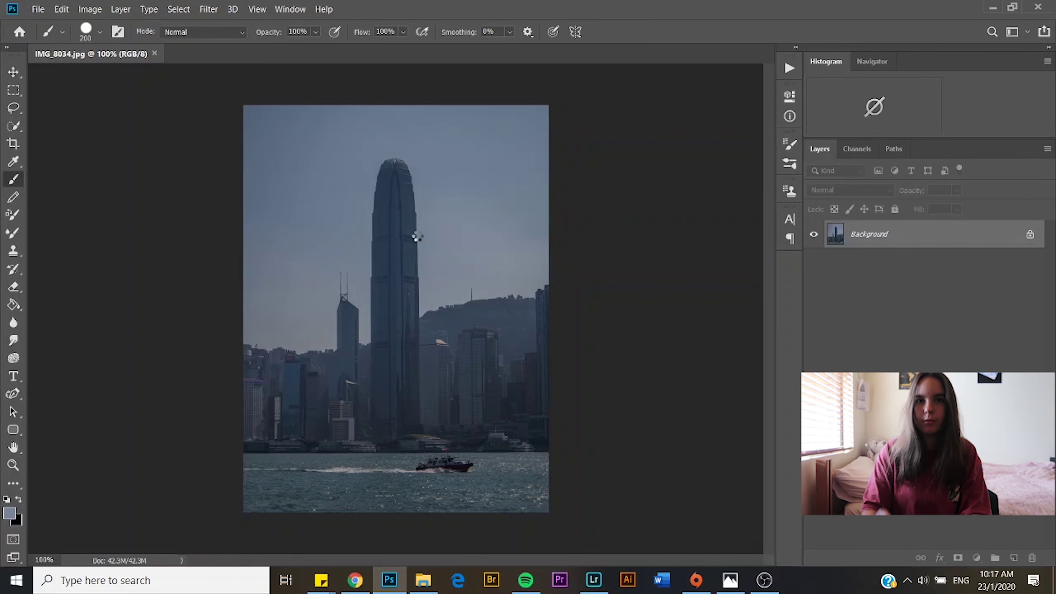
Unlock the Background layer and duplicate it twice under the default names
{"action": "left_click", "coordinate": [1030, 237]}
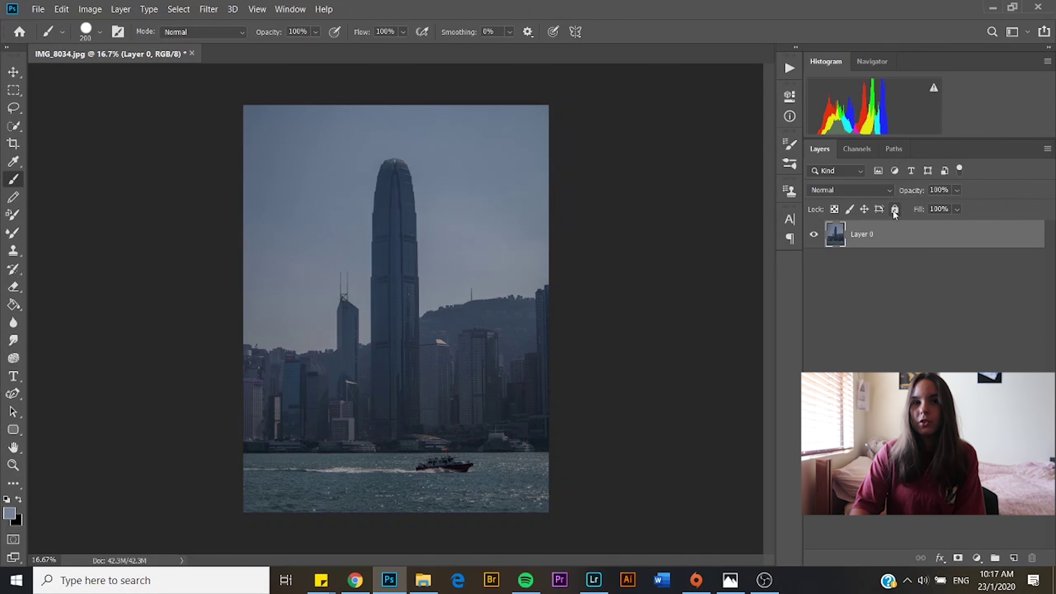
{"action": "right_click", "coordinate": [884, 235]}
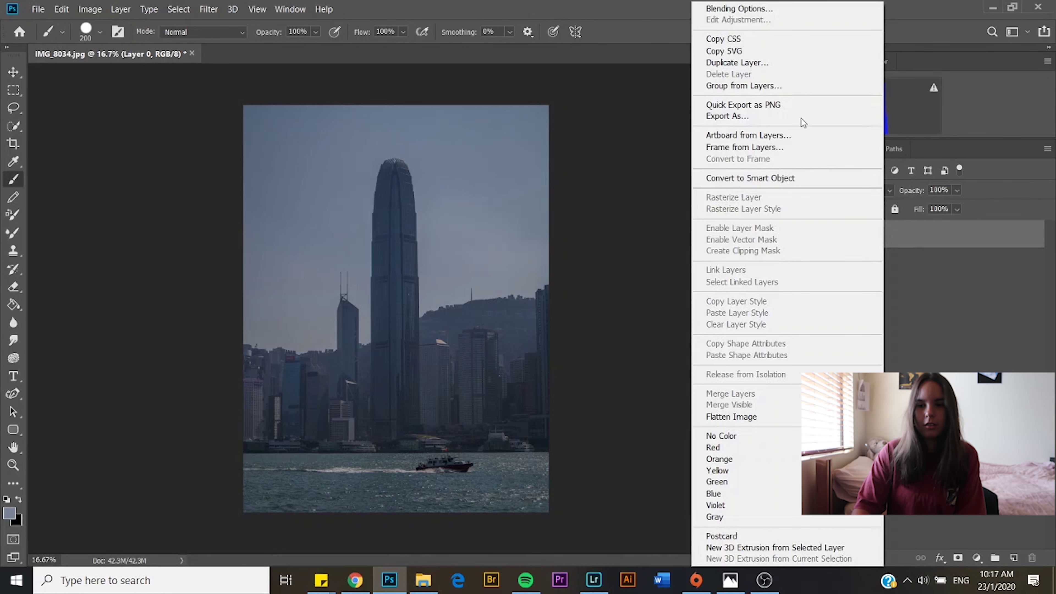
{"action": "left_click", "coordinate": [772, 63]}
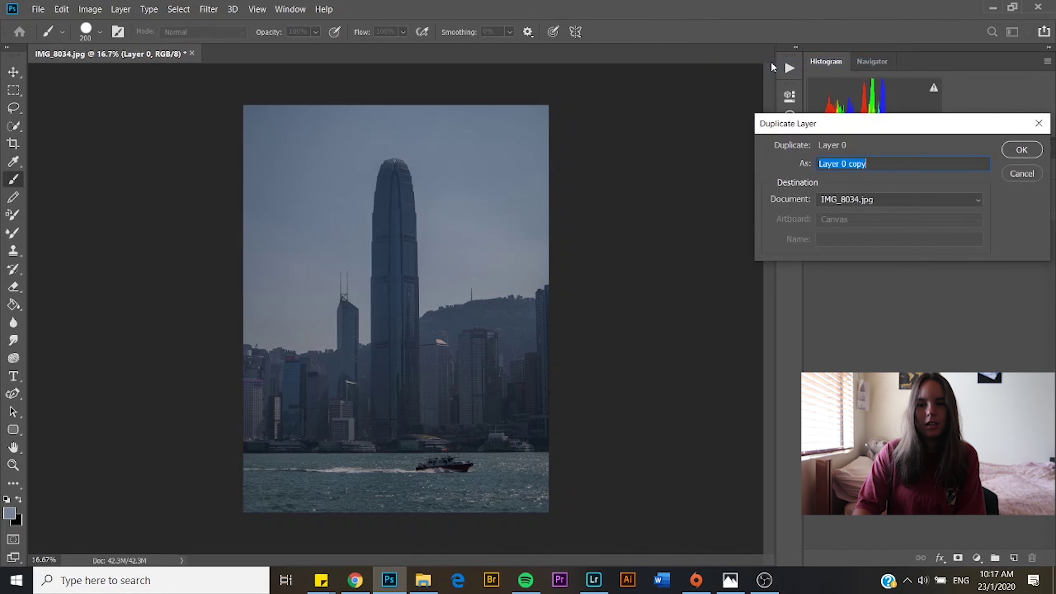
{"action": "left_click", "coordinate": [1015, 153]}
{"action": "right_click", "coordinate": [918, 231]}
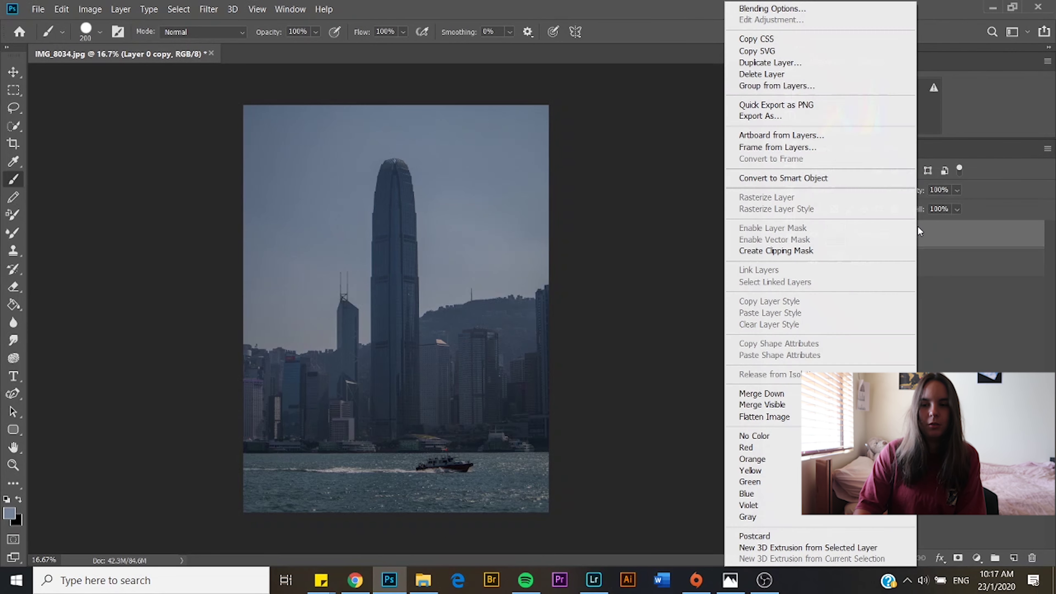
{"action": "left_click", "coordinate": [804, 64]}
{"action": "left_click", "coordinate": [1022, 151]}
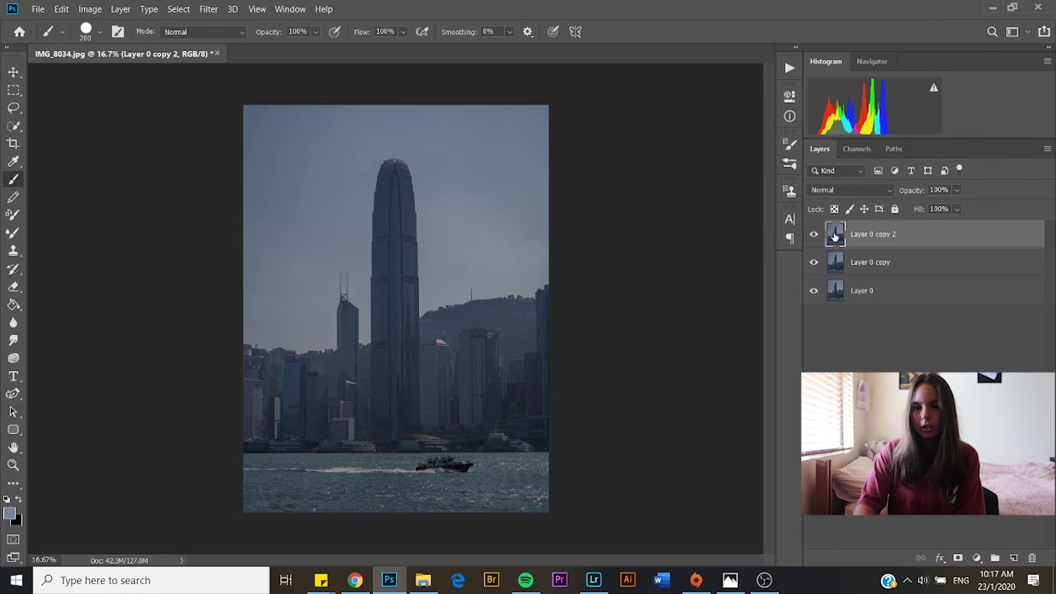
Hide the two layer copies and, with Layer 0 active, sample the sky colour just beside the tall tower
{"action": "left_click", "coordinate": [841, 293]}
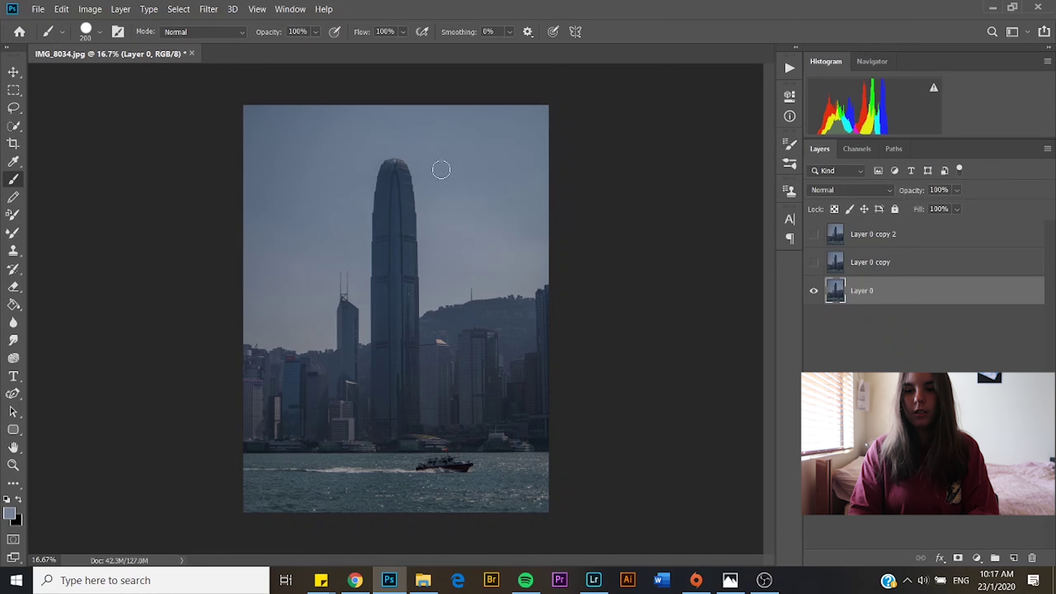
{"action": "key", "text": "ctrl+plus"}
{"action": "key", "text": "ctrl+plus"}
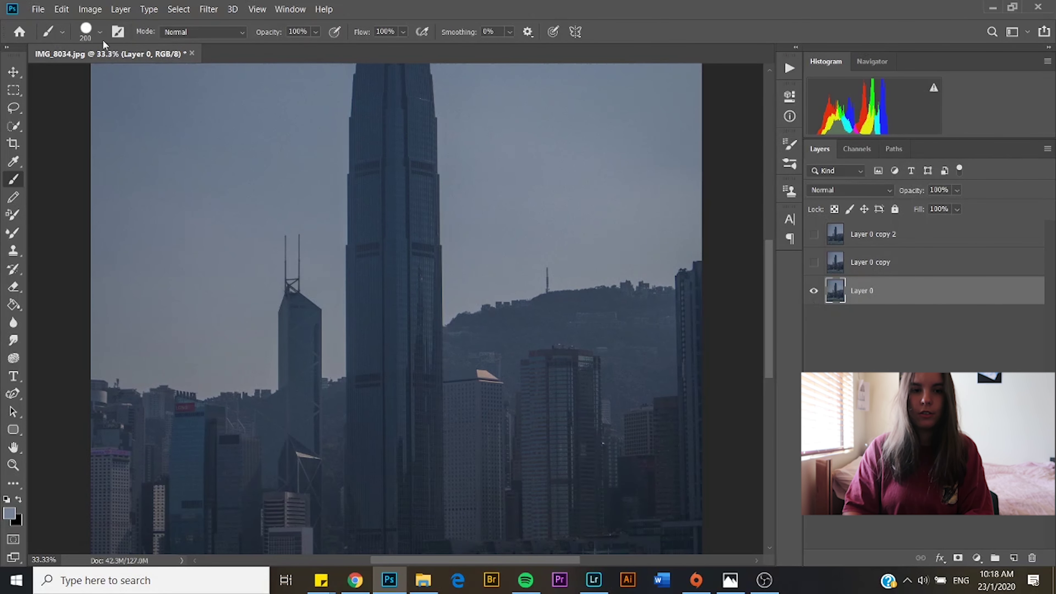
{"action": "scroll", "coordinate": [117, 252], "scroll_direction": "up", "scroll_amount": 5}
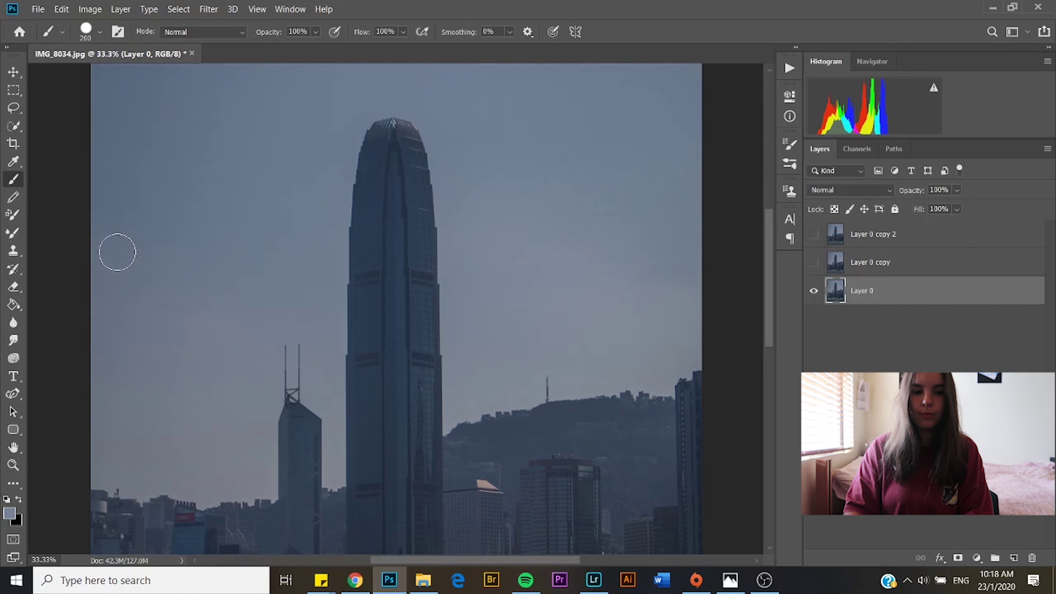
{"action": "left_click", "coordinate": [15, 163]}
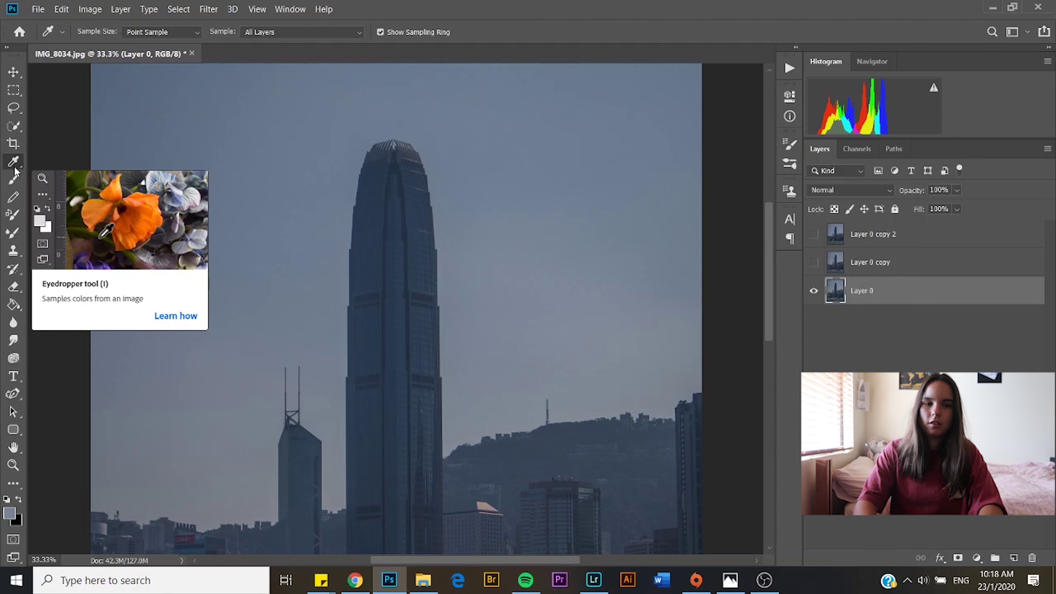
{"action": "left_click", "coordinate": [462, 217]}
Paint over the upper right side of the tall tower on Layer 0 with the sampled sky colour and a 200 px brush
{"action": "left_click", "coordinate": [12, 181]}
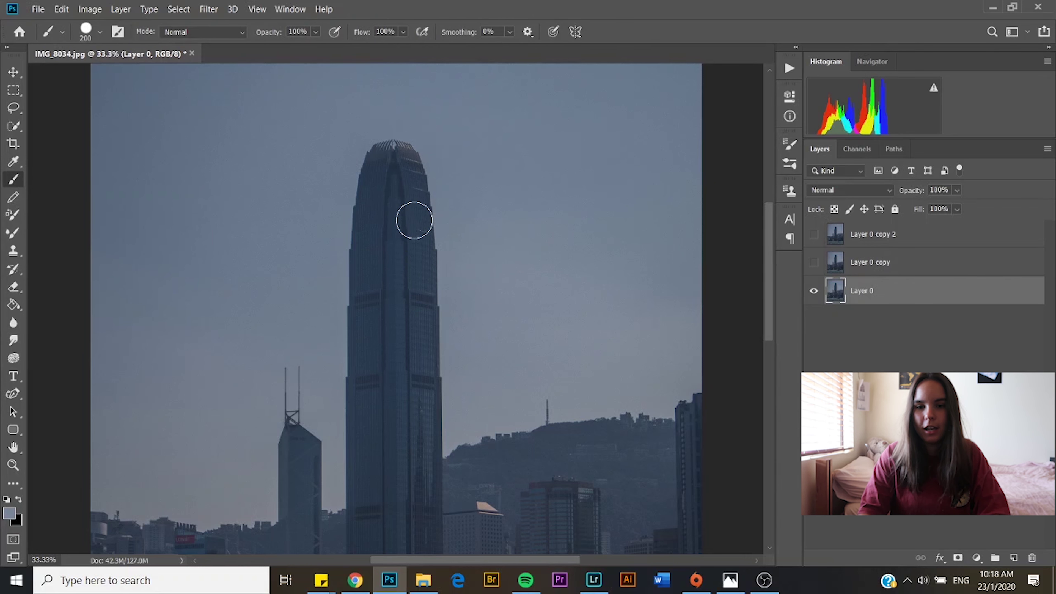
{"action": "mouse_move", "coordinate": [414, 220]}
{"action": "left_mouse_down"}
{"action": "mouse_move", "coordinate": [408, 152]}
{"action": "mouse_move", "coordinate": [425, 369]}
{"action": "mouse_move", "coordinate": [415, 244]}
{"action": "mouse_move", "coordinate": [412, 315]}
{"action": "mouse_move", "coordinate": [422, 372]}
{"action": "mouse_move", "coordinate": [433, 375]}
{"action": "mouse_move", "coordinate": [425, 233]}
{"action": "left_mouse_up"}
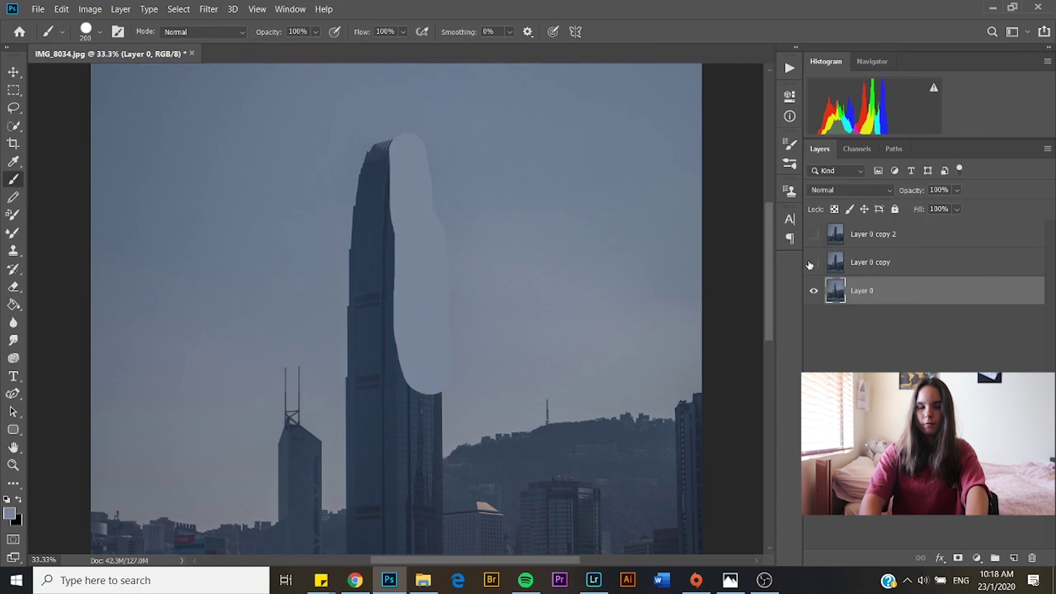
{"action": "key", "text": "ctrl+minus"}
{"action": "key", "text": "ctrl+minus"}
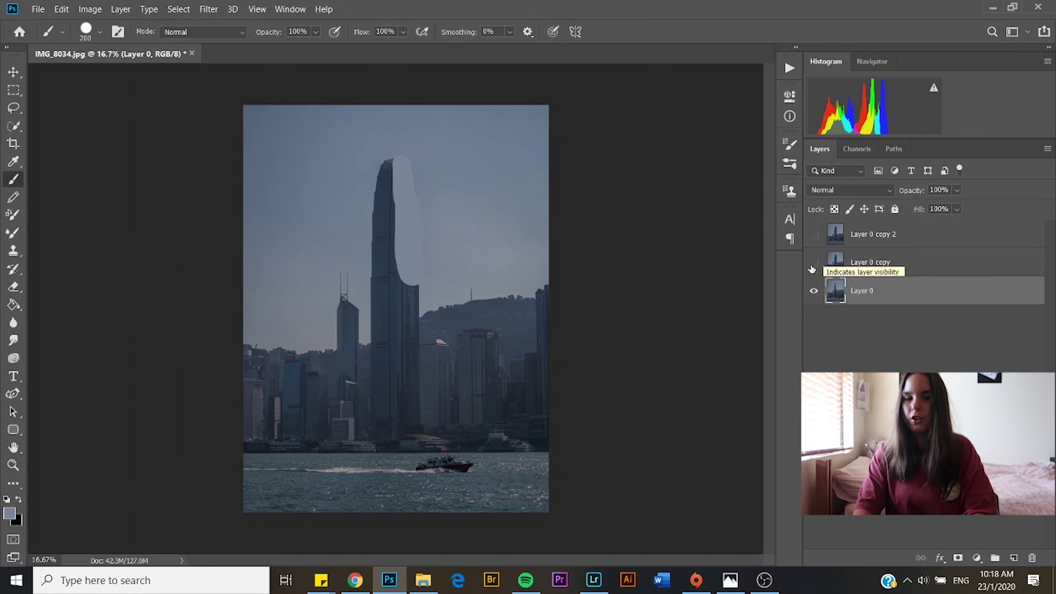
Show Layer 0 copy 2 and make a quick selection of the whole tall tower on it
{"action": "left_click", "coordinate": [812, 269]}
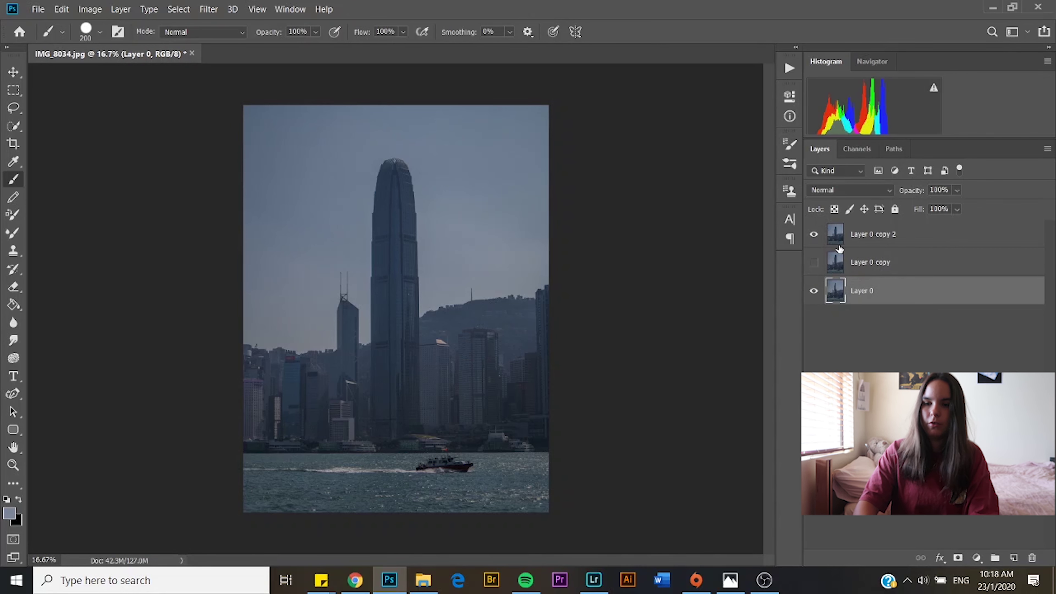
{"action": "left_click", "coordinate": [839, 237]}
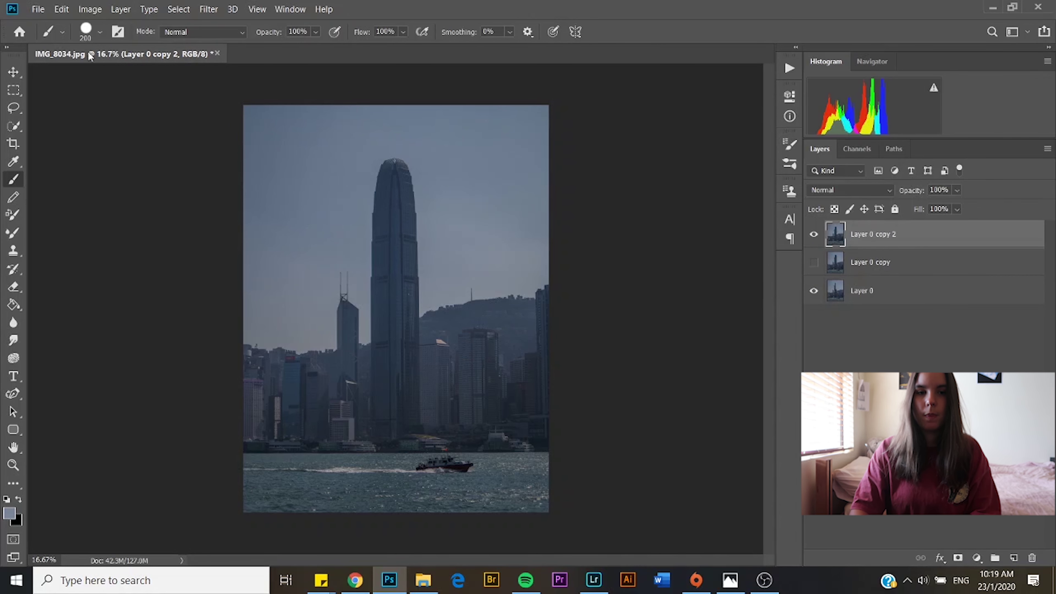
{"action": "left_click", "coordinate": [14, 127]}
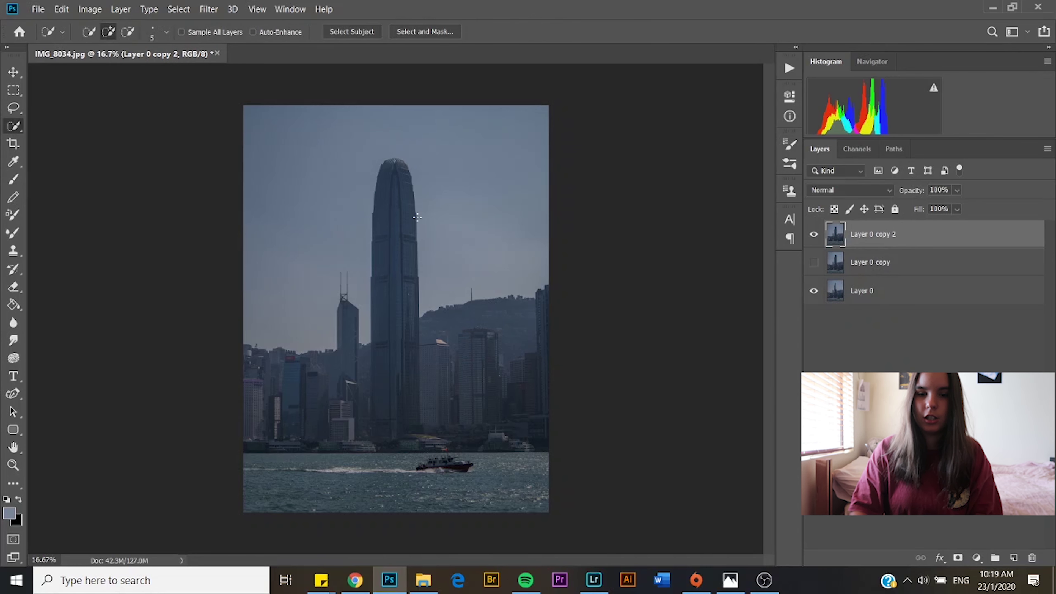
{"action": "mouse_move", "coordinate": [397, 170]}
{"action": "left_mouse_down"}
{"action": "mouse_move", "coordinate": [374, 391]}
{"action": "mouse_move", "coordinate": [400, 332]}
{"action": "left_mouse_up"}
{"action": "left_click_drag", "start_coordinate": [400, 403], "coordinate": [407, 440]}
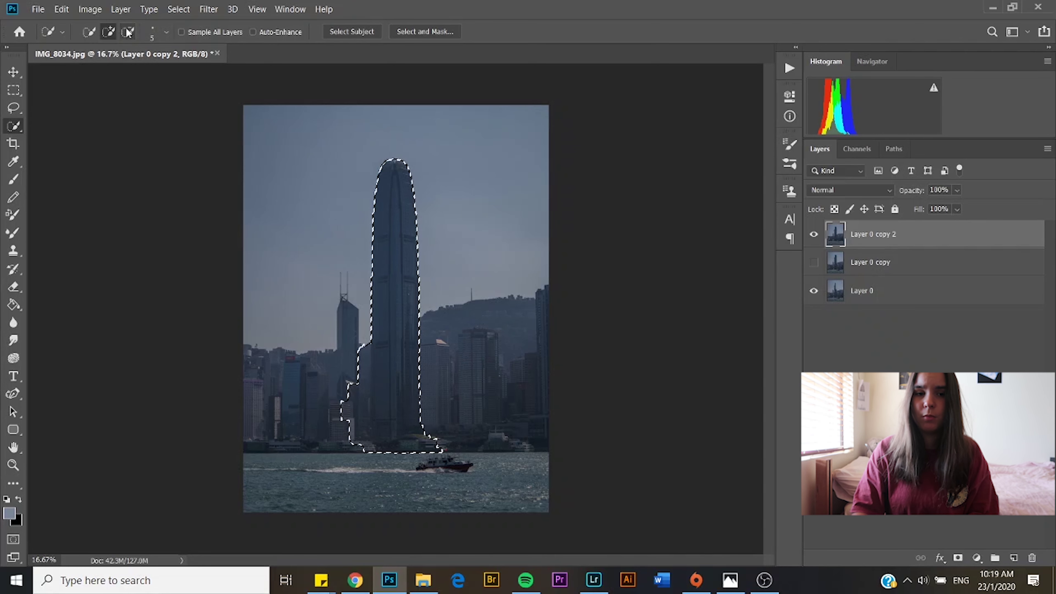
Subtract the surplus areas on both sides of the tower's base with the Lasso and turn the selection into a layer mask
{"action": "left_click", "coordinate": [14, 108]}
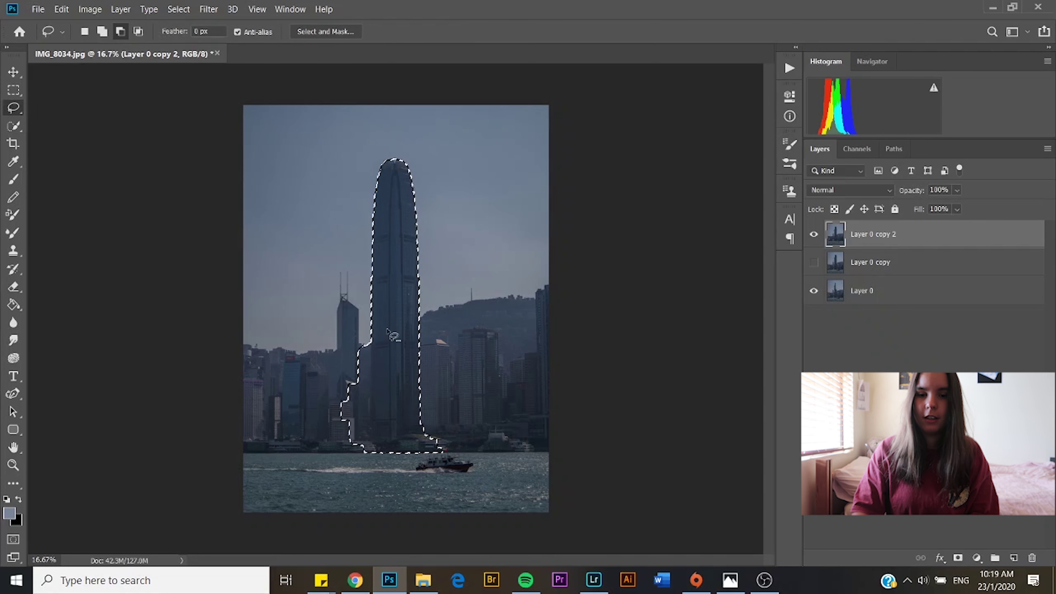
{"action": "mouse_move", "coordinate": [372, 341]}
{"action": "left_mouse_down"}
{"action": "mouse_move", "coordinate": [368, 383]}
{"action": "mouse_move", "coordinate": [309, 425]}
{"action": "mouse_move", "coordinate": [364, 335]}
{"action": "left_mouse_up"}
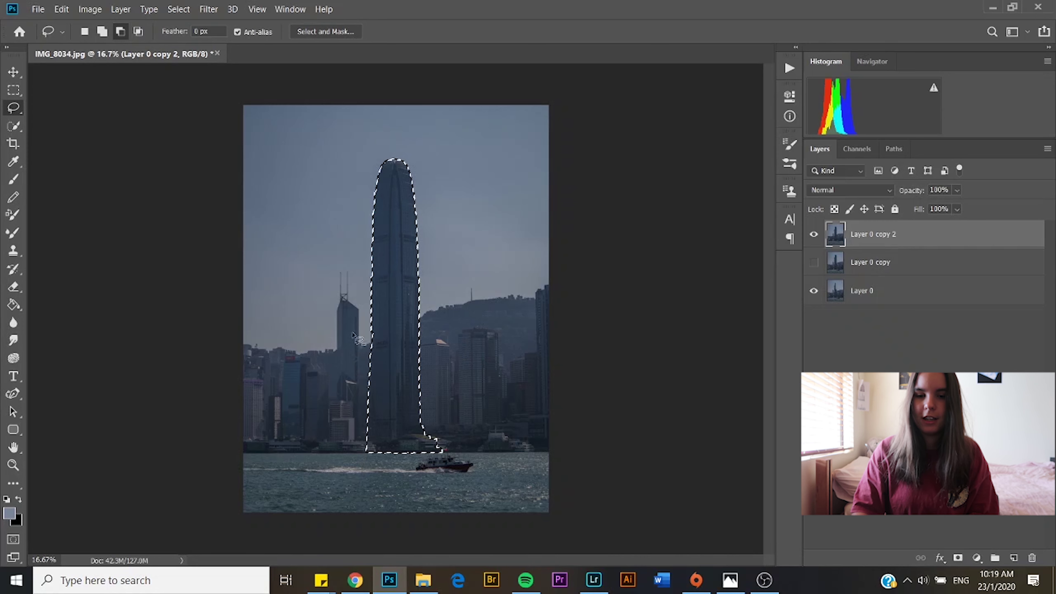
{"action": "mouse_move", "coordinate": [422, 406]}
{"action": "left_mouse_down"}
{"action": "mouse_move", "coordinate": [460, 417]}
{"action": "mouse_move", "coordinate": [437, 392]}
{"action": "left_mouse_up"}
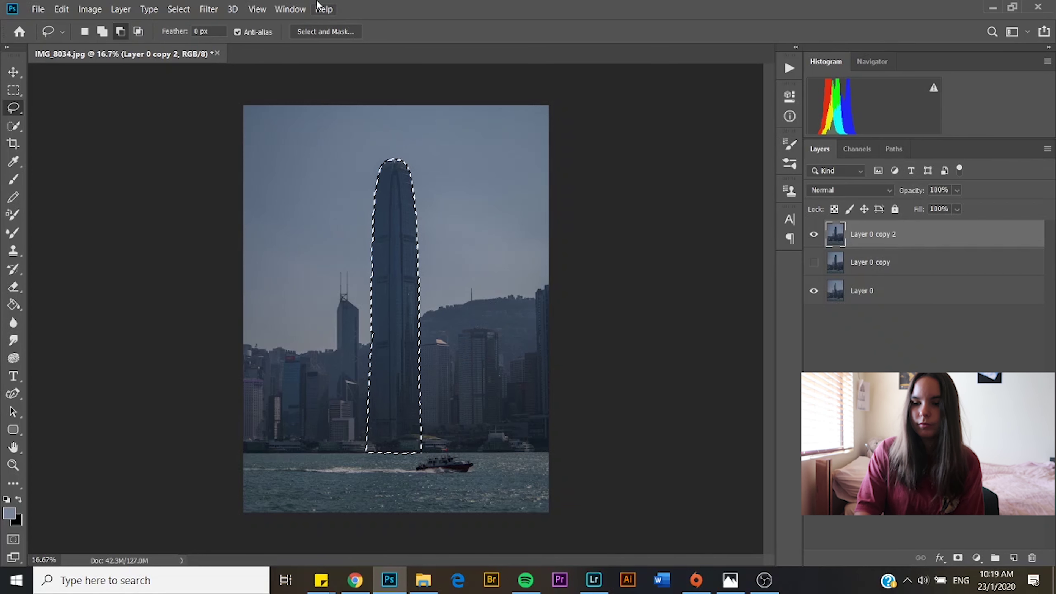
{"action": "key", "text": "Return"}
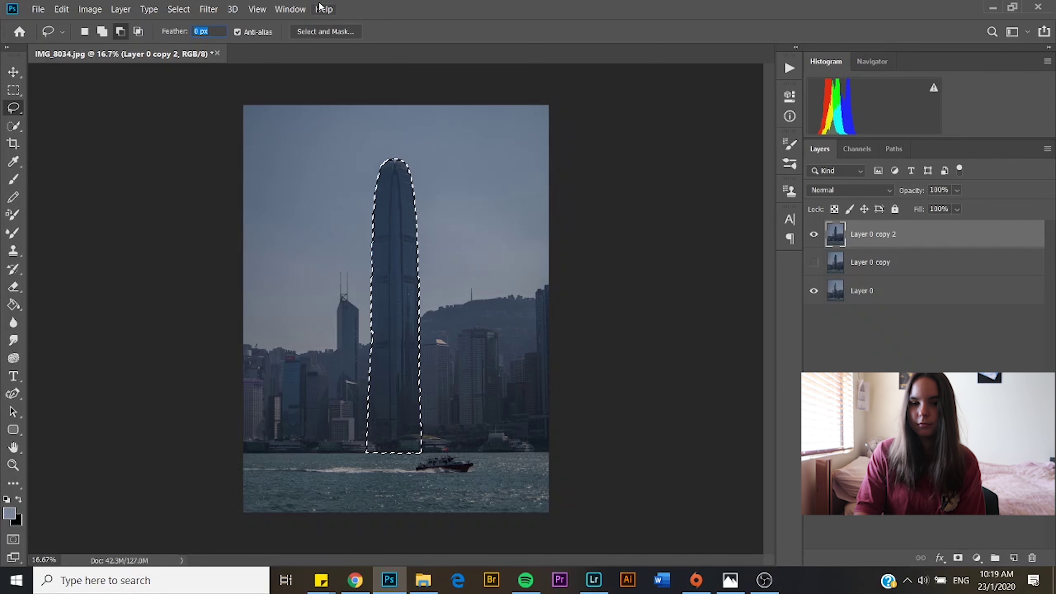
{"action": "left_click", "coordinate": [957, 558]}
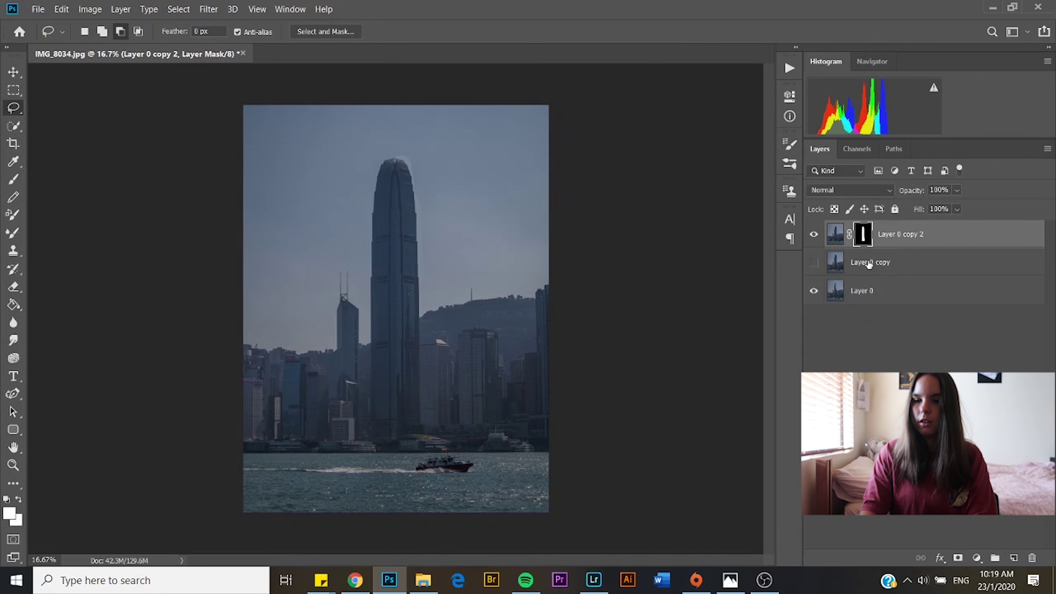
Show Layer 0 copy and open it in the Liquify filter
{"action": "left_click", "coordinate": [828, 267]}
{"action": "left_click", "coordinate": [814, 262]}
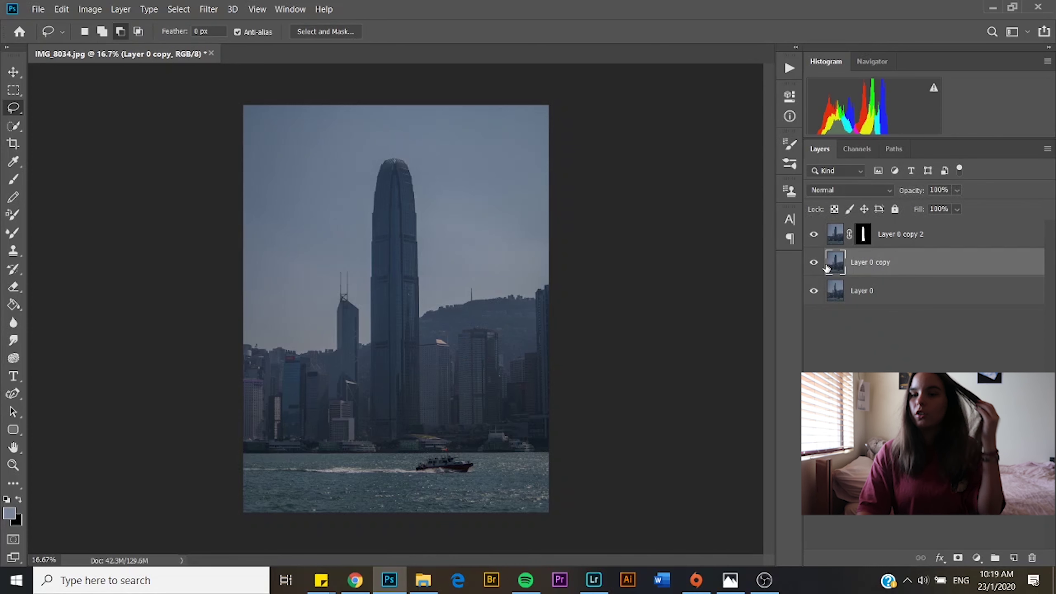
{"action": "left_click", "coordinate": [210, 10]}
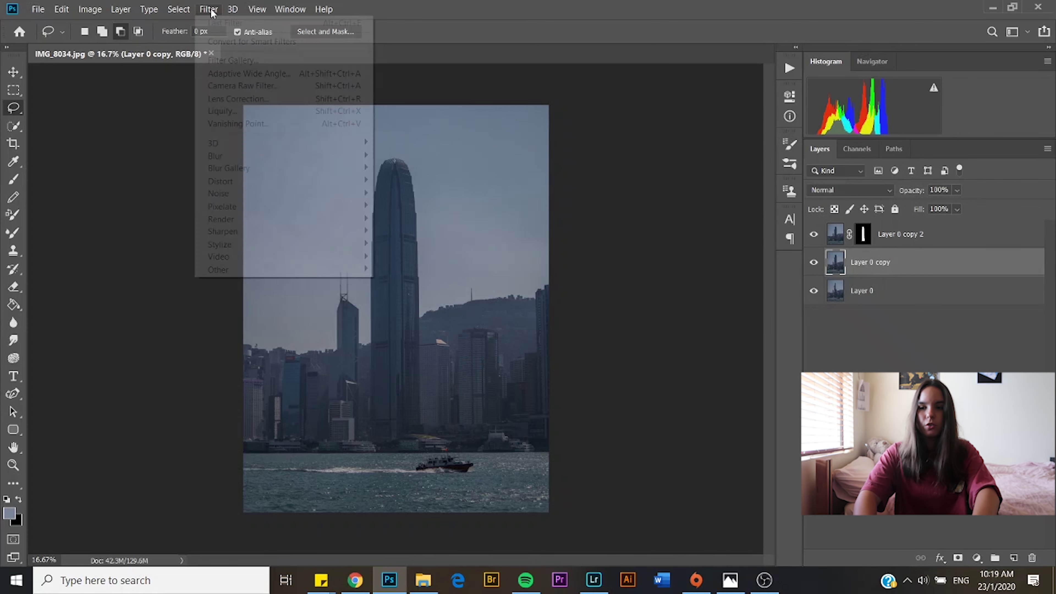
{"action": "left_click", "coordinate": [224, 111]}
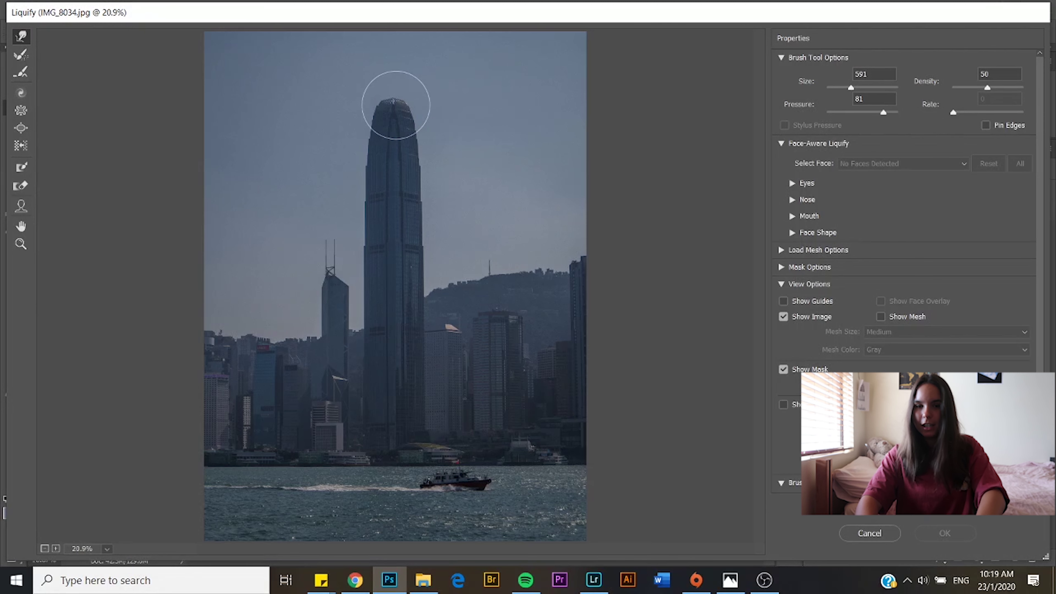
Set the Liquify brush pressure to 85 and its size to 600
{"action": "left_click_drag", "start_coordinate": [882, 113], "coordinate": [872, 112]}
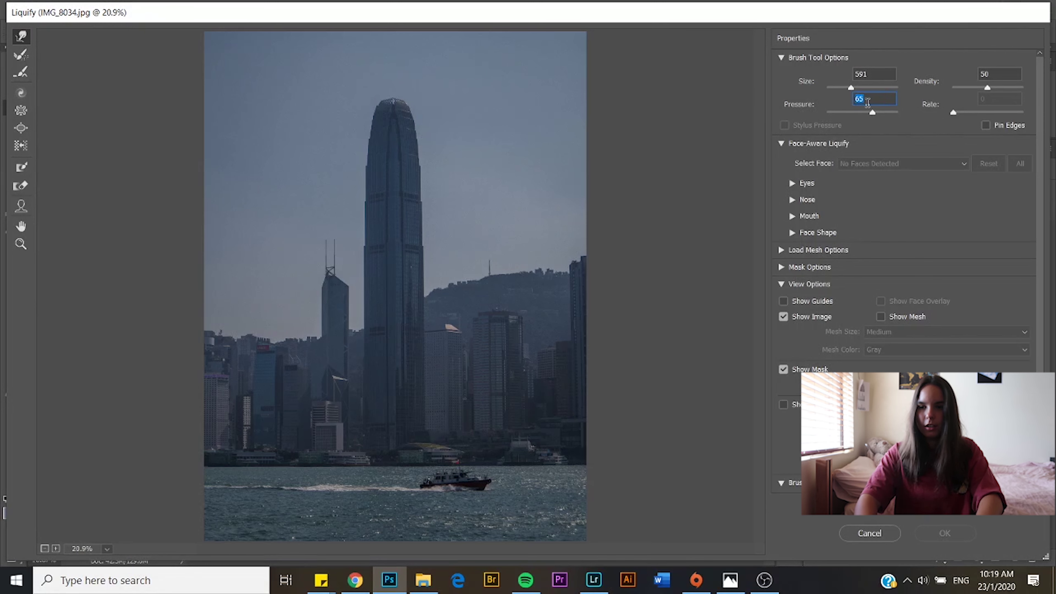
{"action": "type", "text": "85"}
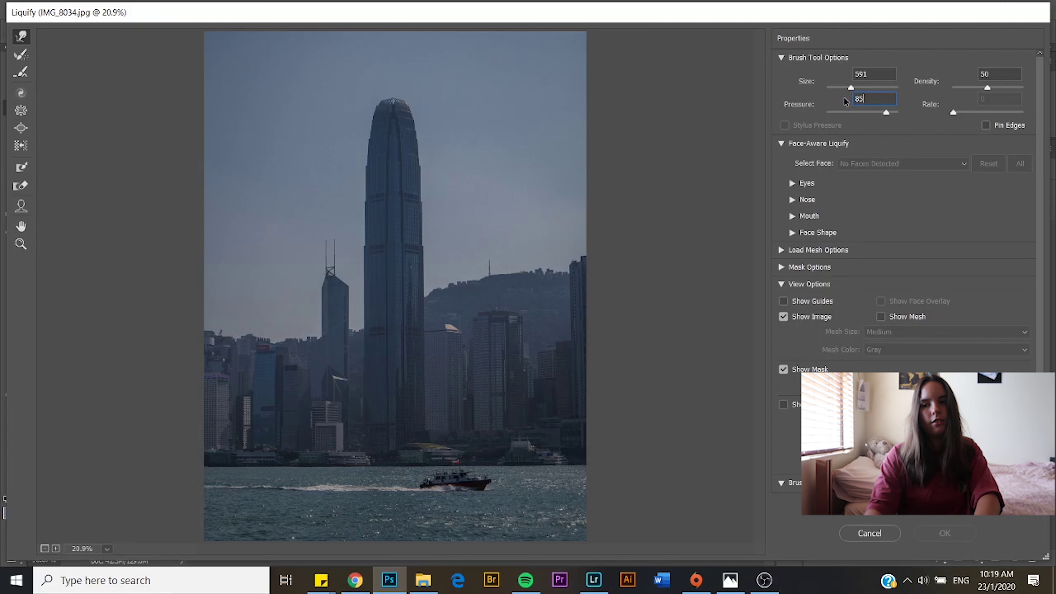
{"action": "double_click", "coordinate": [869, 74]}
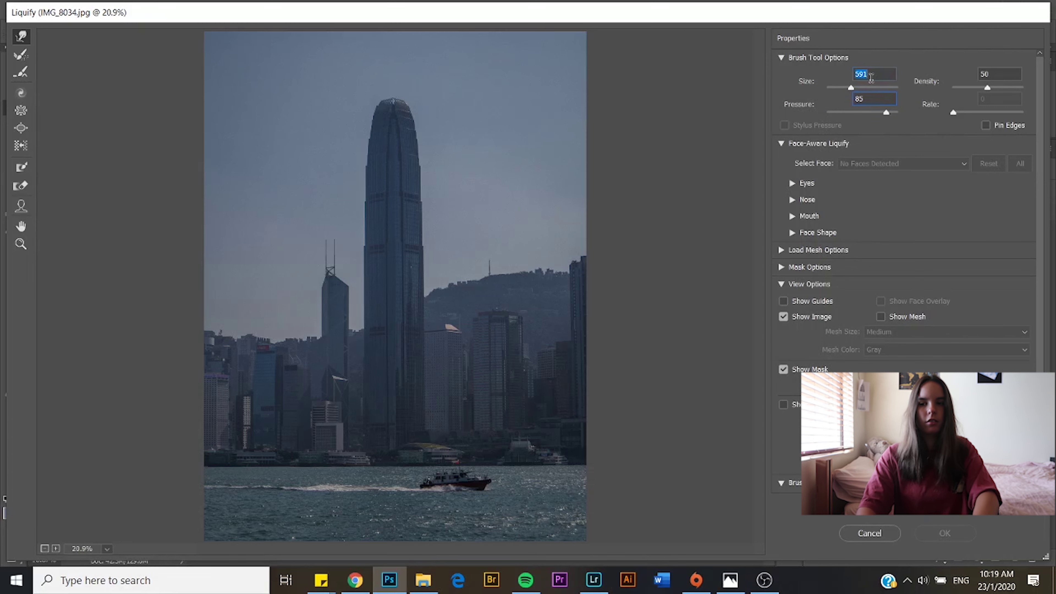
{"action": "type", "text": "600"}
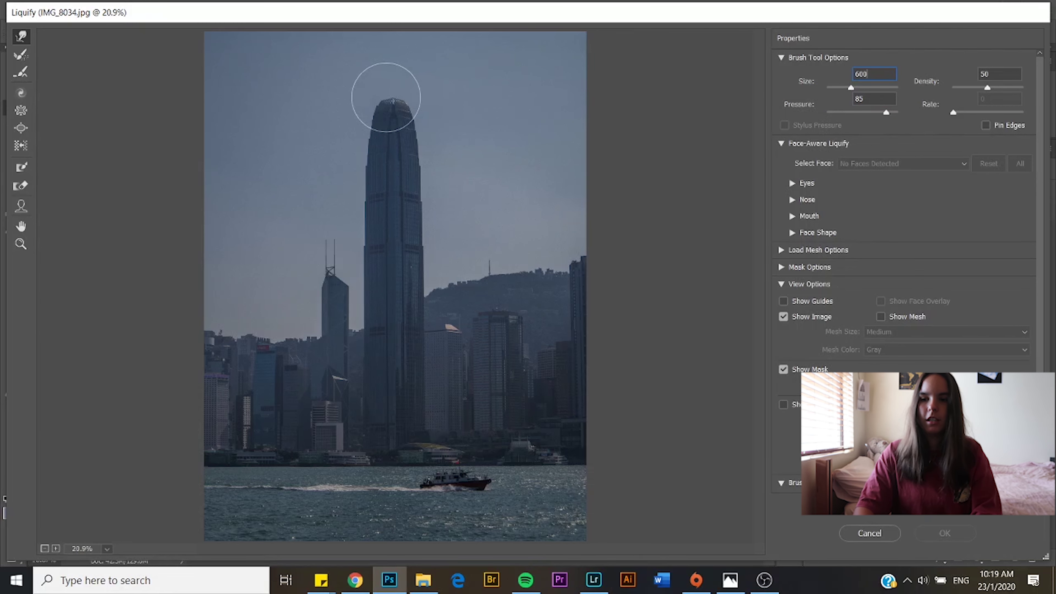
Push the right side of the tower's top and upper half diagonally up into the sky with the Forward Warp brush
{"action": "left_click_drag", "start_coordinate": [427, 101], "coordinate": [479, 62]}
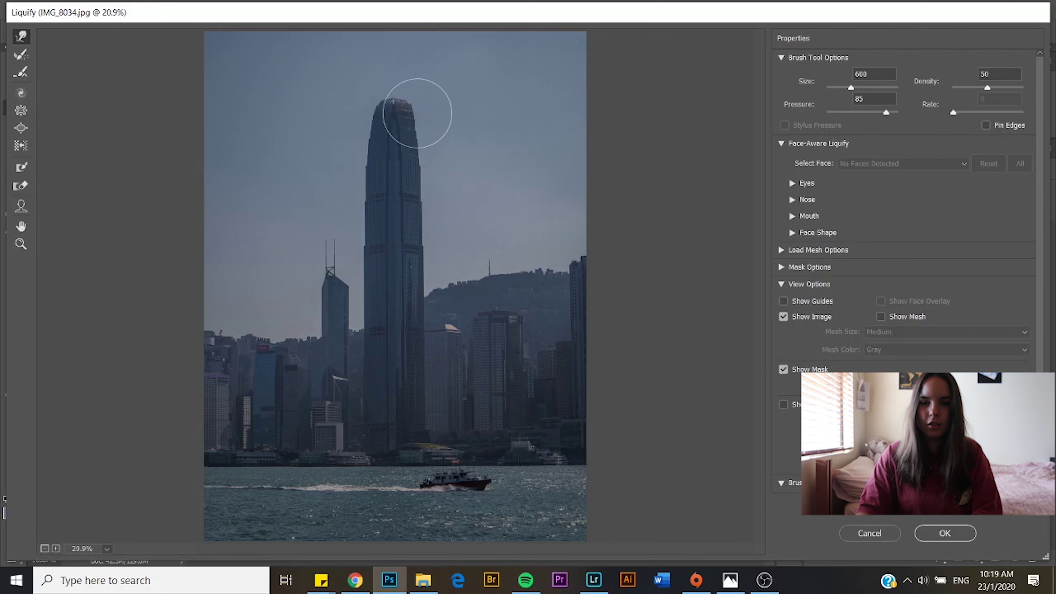
{"action": "left_click_drag", "start_coordinate": [422, 111], "coordinate": [487, 40]}
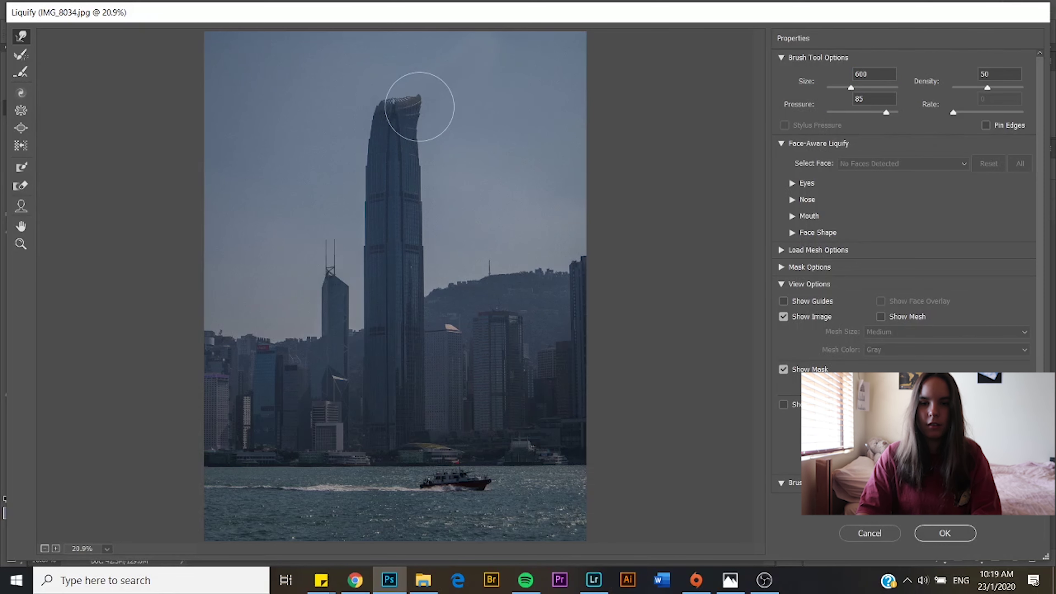
{"action": "left_click_drag", "start_coordinate": [419, 107], "coordinate": [482, 64]}
{"action": "left_click_drag", "start_coordinate": [424, 148], "coordinate": [484, 93]}
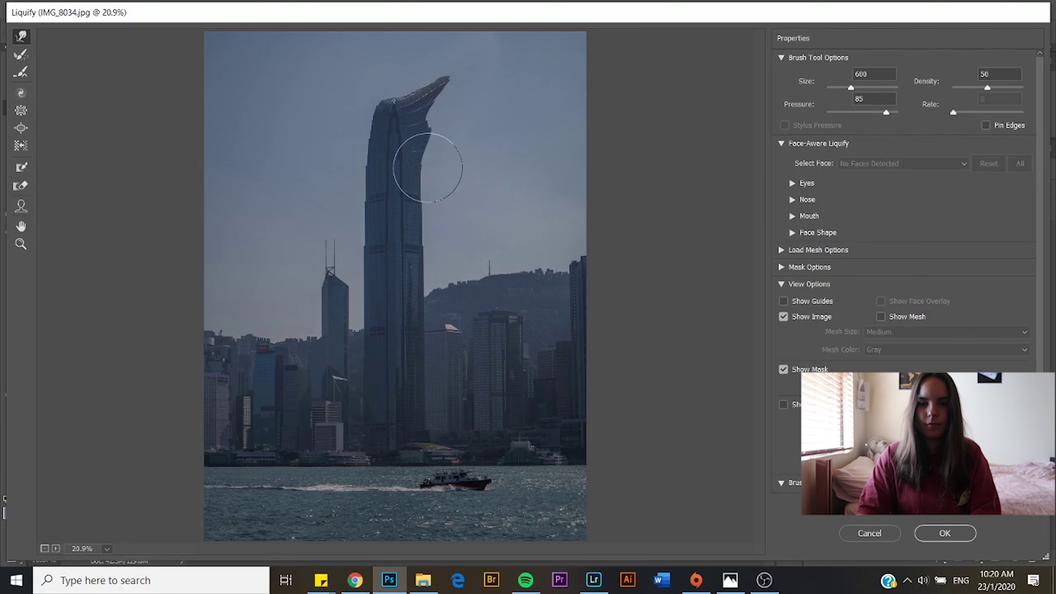
{"action": "left_click_drag", "start_coordinate": [427, 168], "coordinate": [484, 119]}
{"action": "left_click_drag", "start_coordinate": [437, 185], "coordinate": [489, 151]}
{"action": "left_click_drag", "start_coordinate": [426, 215], "coordinate": [555, 105]}
{"action": "left_click_drag", "start_coordinate": [446, 163], "coordinate": [542, 76]}
{"action": "left_click_drag", "start_coordinate": [441, 142], "coordinate": [526, 78]}
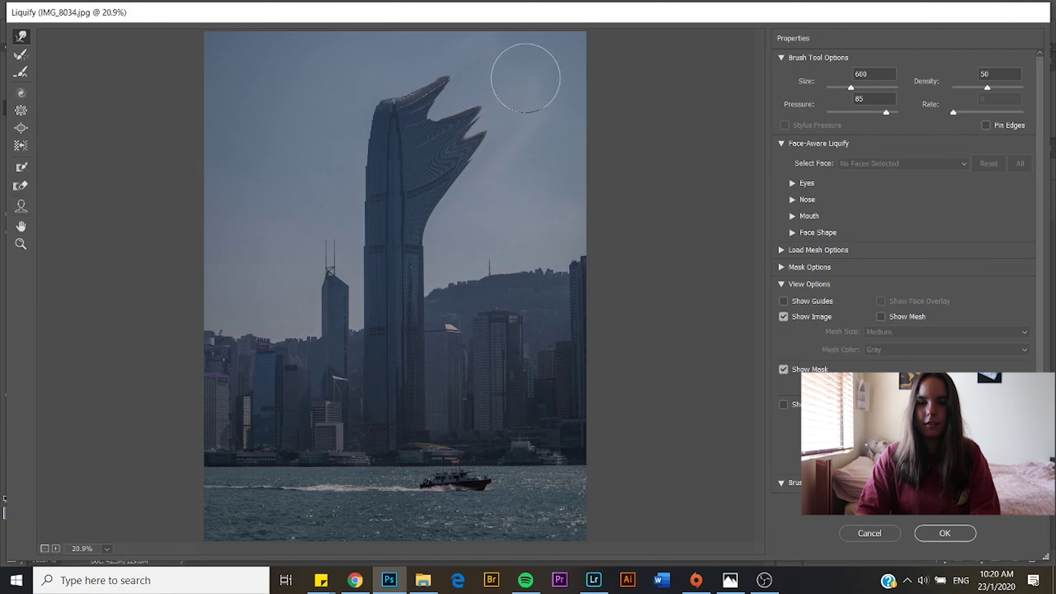
{"action": "left_click_drag", "start_coordinate": [453, 104], "coordinate": [513, 42]}
{"action": "left_click_drag", "start_coordinate": [449, 116], "coordinate": [497, 88]}
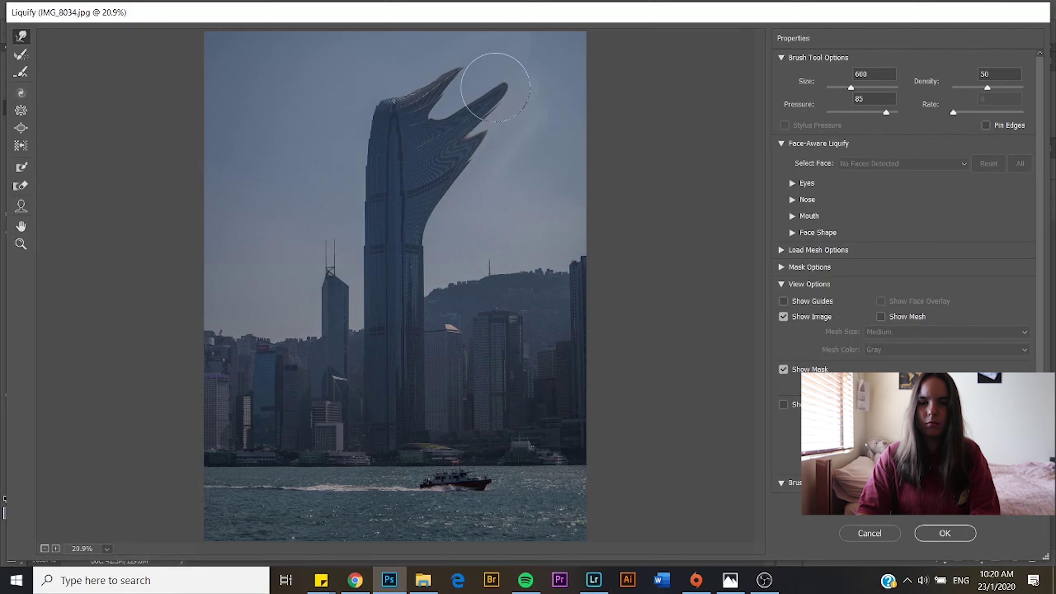
{"action": "mouse_move", "coordinate": [439, 110]}
{"action": "left_mouse_down"}
{"action": "mouse_move", "coordinate": [469, 82]}
{"action": "mouse_move", "coordinate": [436, 117]}
{"action": "mouse_move", "coordinate": [511, 43]}
{"action": "left_mouse_up"}
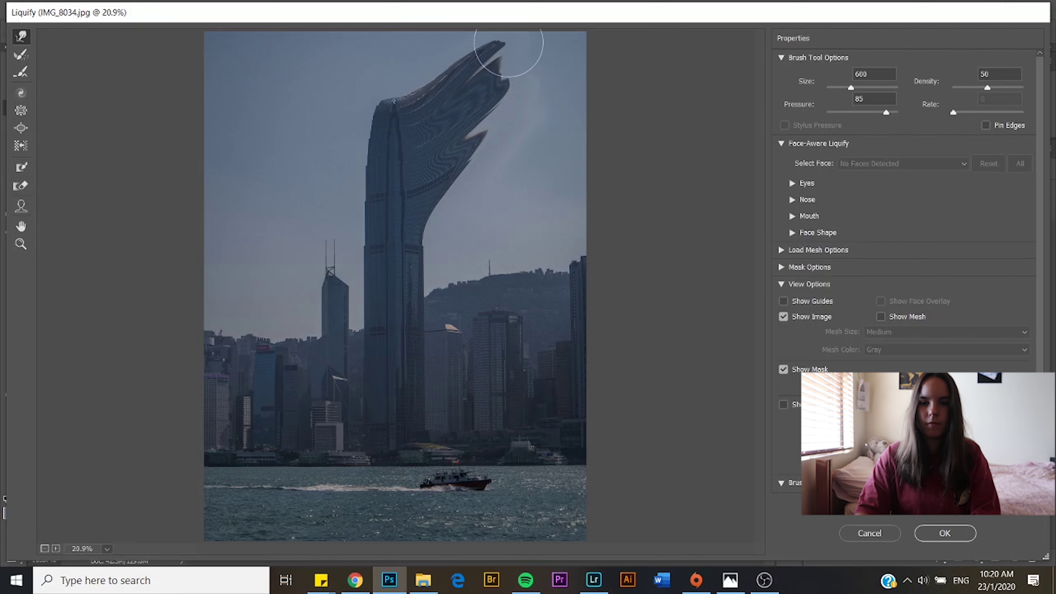
Extend the warped tower texture diagonally past the photo's upper right corner, filling the sky beside the tower's top
{"action": "left_click_drag", "start_coordinate": [414, 83], "coordinate": [494, 46]}
{"action": "left_click_drag", "start_coordinate": [473, 123], "coordinate": [651, 48]}
{"action": "left_click_drag", "start_coordinate": [537, 45], "coordinate": [633, 37]}
{"action": "left_click_drag", "start_coordinate": [441, 84], "coordinate": [488, 32]}
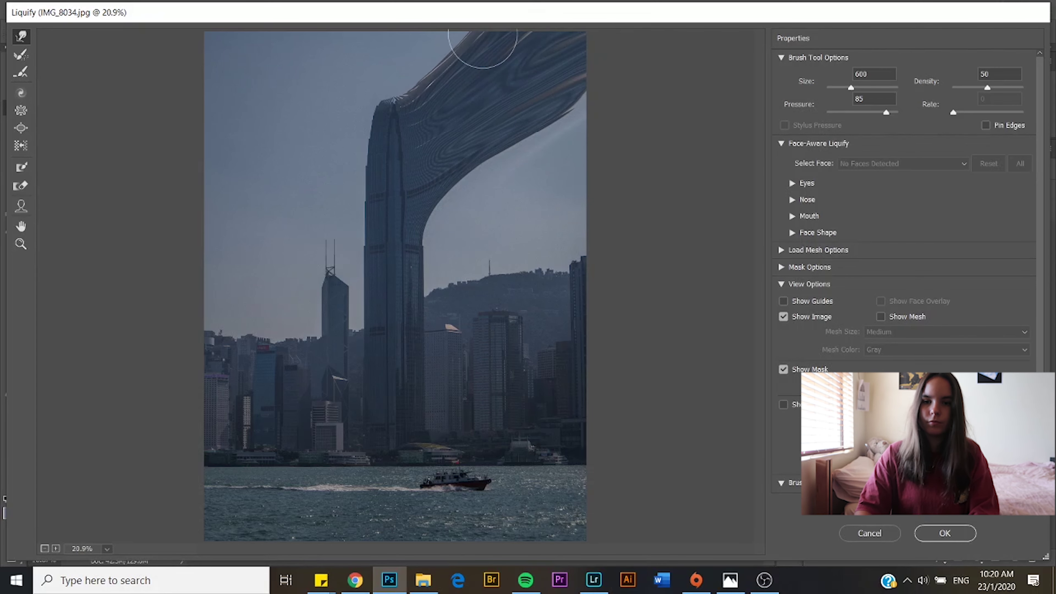
{"action": "mouse_move", "coordinate": [437, 210]}
{"action": "left_mouse_down"}
{"action": "mouse_move", "coordinate": [550, 130]}
{"action": "mouse_move", "coordinate": [592, 70]}
{"action": "left_mouse_up"}
{"action": "left_click_drag", "start_coordinate": [430, 76], "coordinate": [454, 41]}
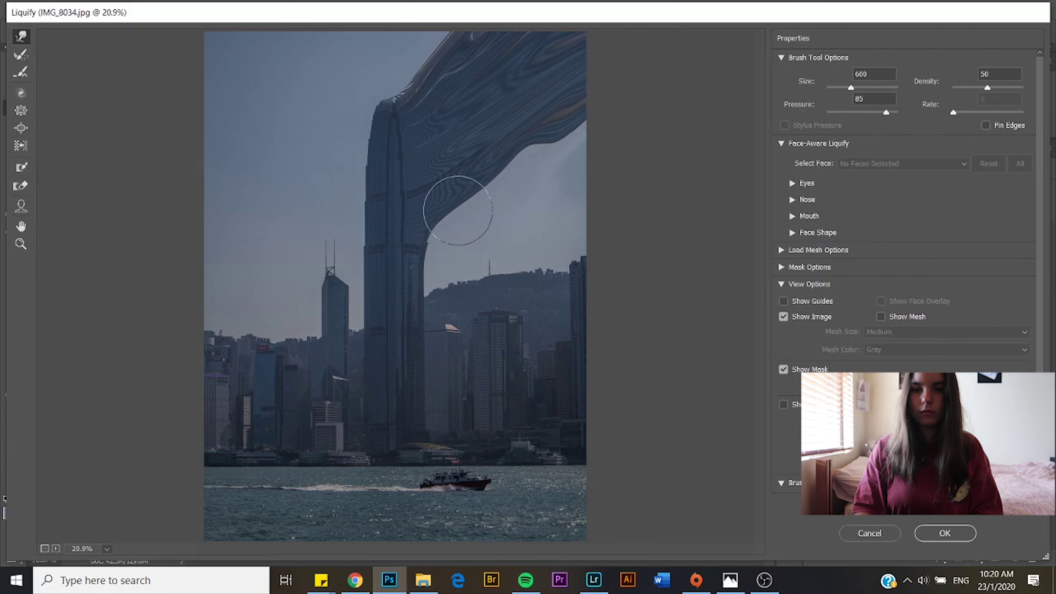
Pull the lower edge of the warped area out to the photo's right border, smooth it and apply Liquify
{"action": "mouse_move", "coordinate": [460, 210]}
{"action": "left_mouse_down"}
{"action": "mouse_move", "coordinate": [607, 119]}
{"action": "mouse_move", "coordinate": [575, 134]}
{"action": "left_mouse_up"}
{"action": "mouse_move", "coordinate": [437, 249]}
{"action": "left_mouse_down"}
{"action": "mouse_move", "coordinate": [484, 210]}
{"action": "mouse_move", "coordinate": [450, 247]}
{"action": "mouse_move", "coordinate": [510, 213]}
{"action": "mouse_move", "coordinate": [476, 224]}
{"action": "mouse_move", "coordinate": [529, 170]}
{"action": "left_mouse_up"}
{"action": "mouse_move", "coordinate": [485, 208]}
{"action": "left_mouse_down"}
{"action": "mouse_move", "coordinate": [513, 195]}
{"action": "mouse_move", "coordinate": [533, 163]}
{"action": "mouse_move", "coordinate": [564, 159]}
{"action": "mouse_move", "coordinate": [600, 127]}
{"action": "left_mouse_up"}
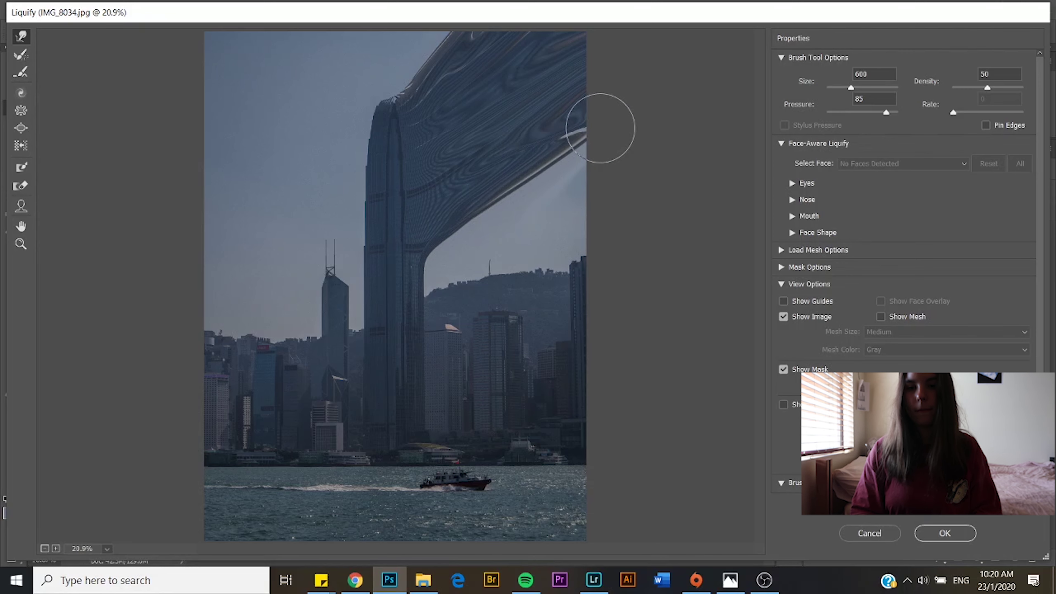
{"action": "left_click_drag", "start_coordinate": [550, 153], "coordinate": [586, 123]}
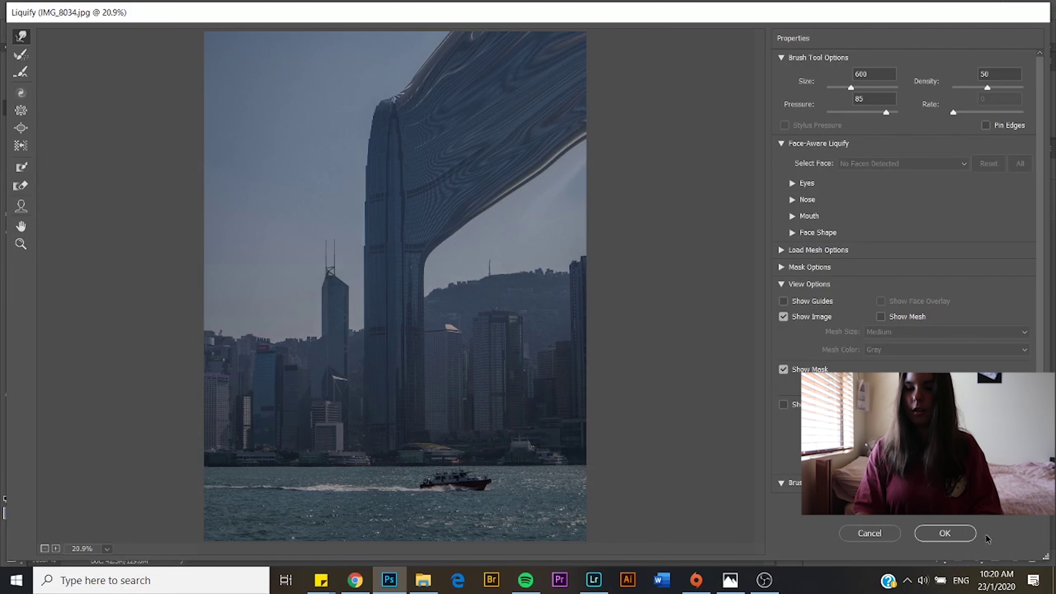
{"action": "left_click", "coordinate": [962, 535]}
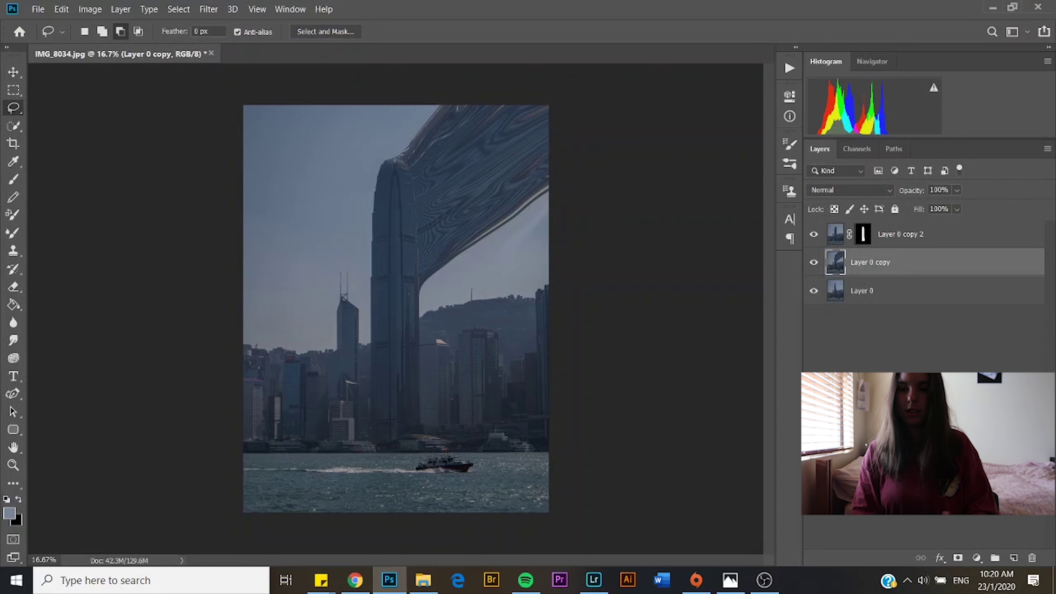
Add a layer mask to Layer 0 copy and invert it to black
{"action": "left_click", "coordinate": [959, 557]}
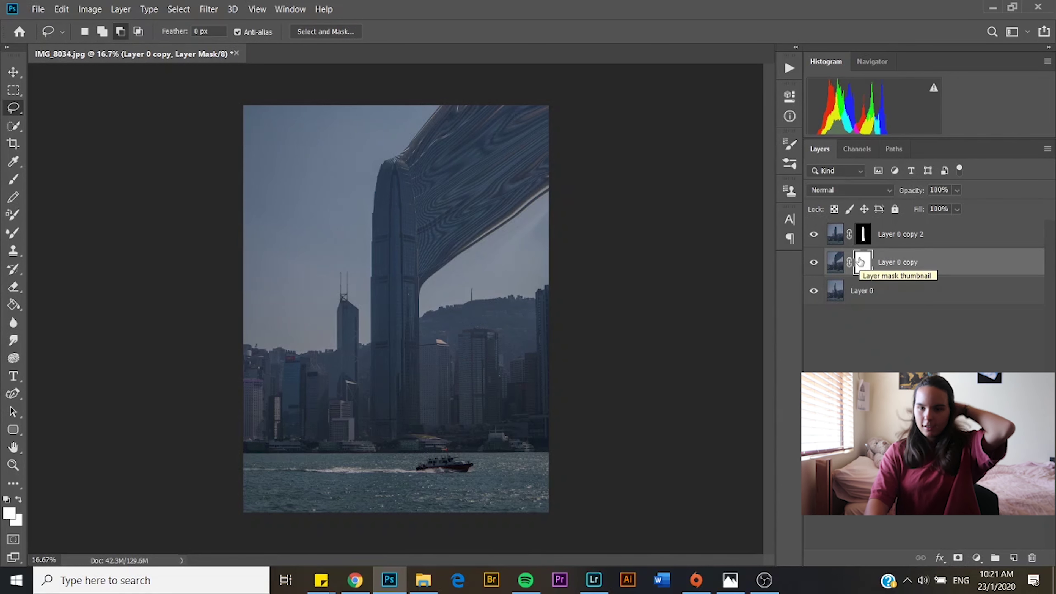
{"action": "key", "text": "ctrl+i"}
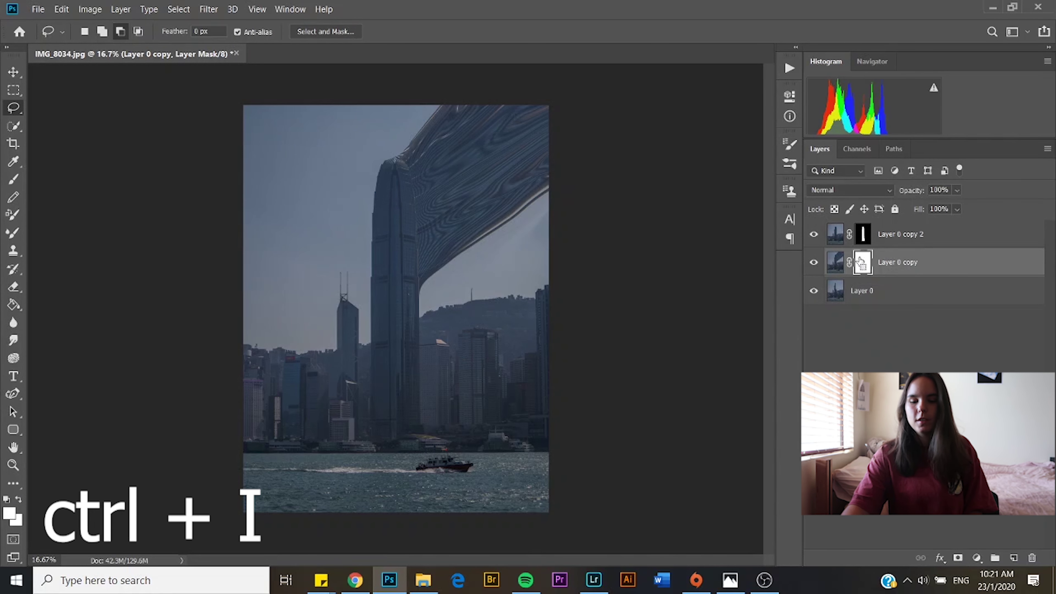
{"action": "key", "text": "ctrl+i"}
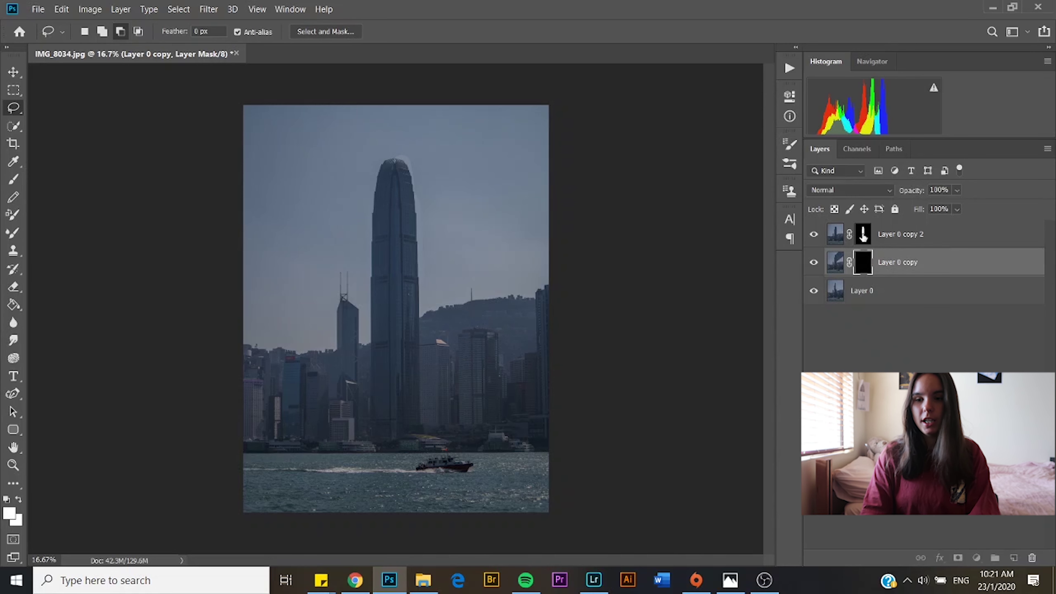
Target the layer mask of Layer 0 copy 2 and set the foreground color to black
{"action": "left_click", "coordinate": [863, 235]}
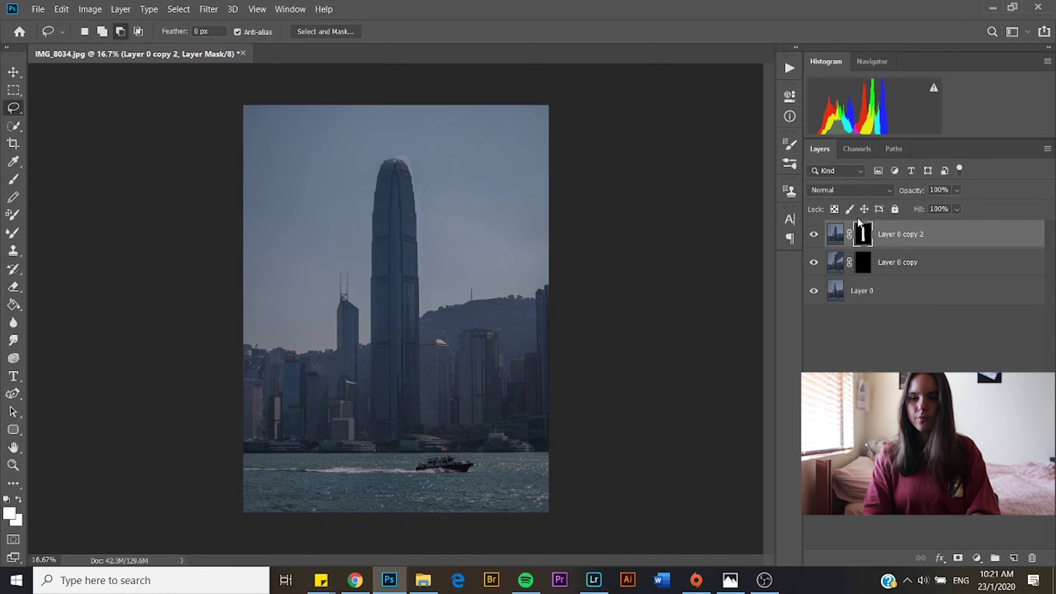
{"action": "left_click", "coordinate": [10, 515]}
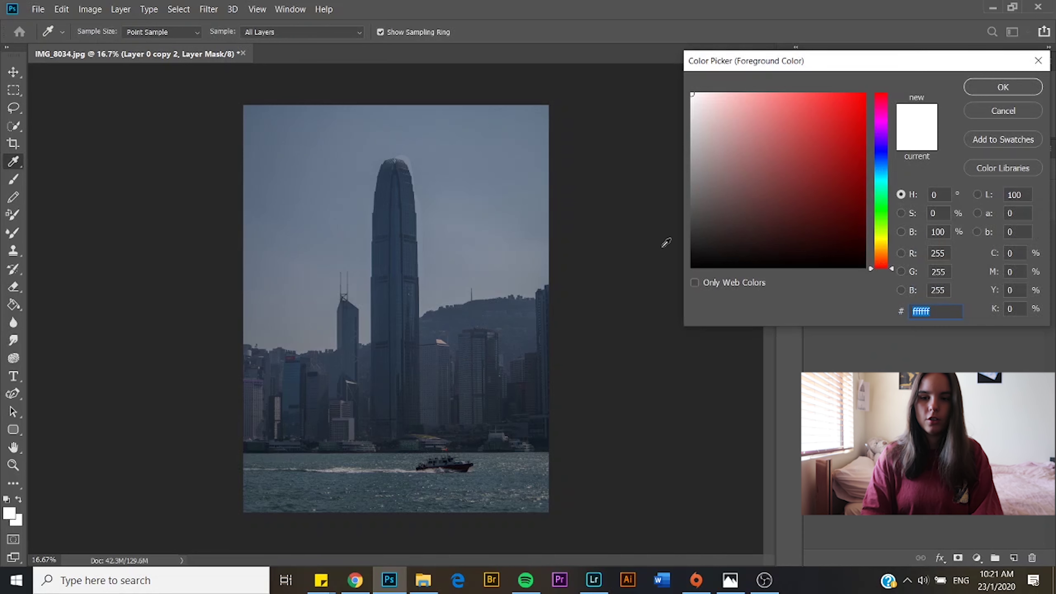
{"action": "left_click_drag", "start_coordinate": [712, 240], "coordinate": [647, 336]}
{"action": "left_click", "coordinate": [985, 91]}
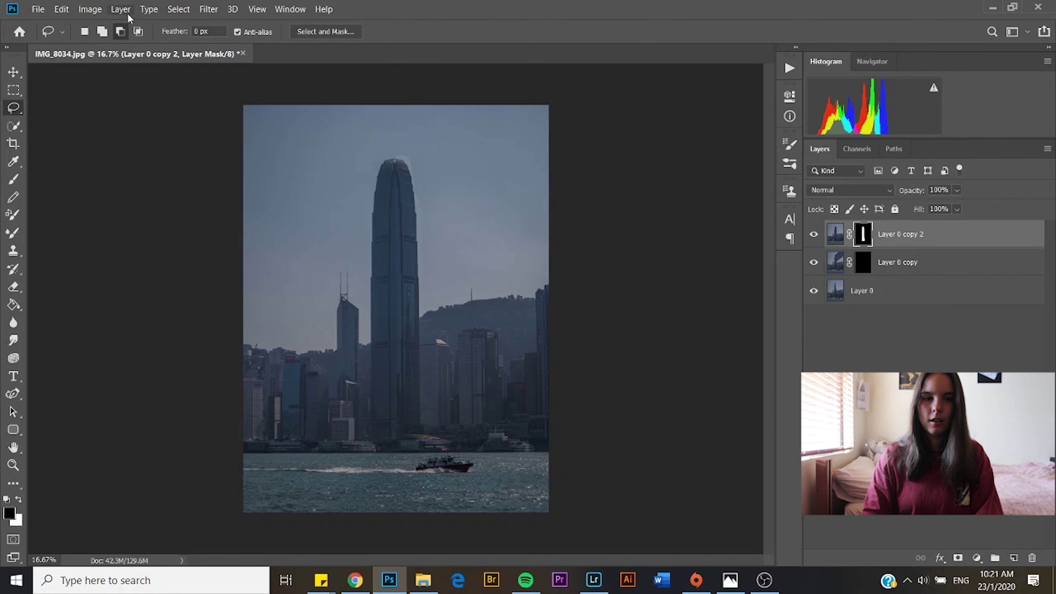
Choose the KYLE Bonus Chunky Charcoal brush at a size of 700 px
{"action": "key", "text": "b"}
{"action": "left_click", "coordinate": [101, 33]}
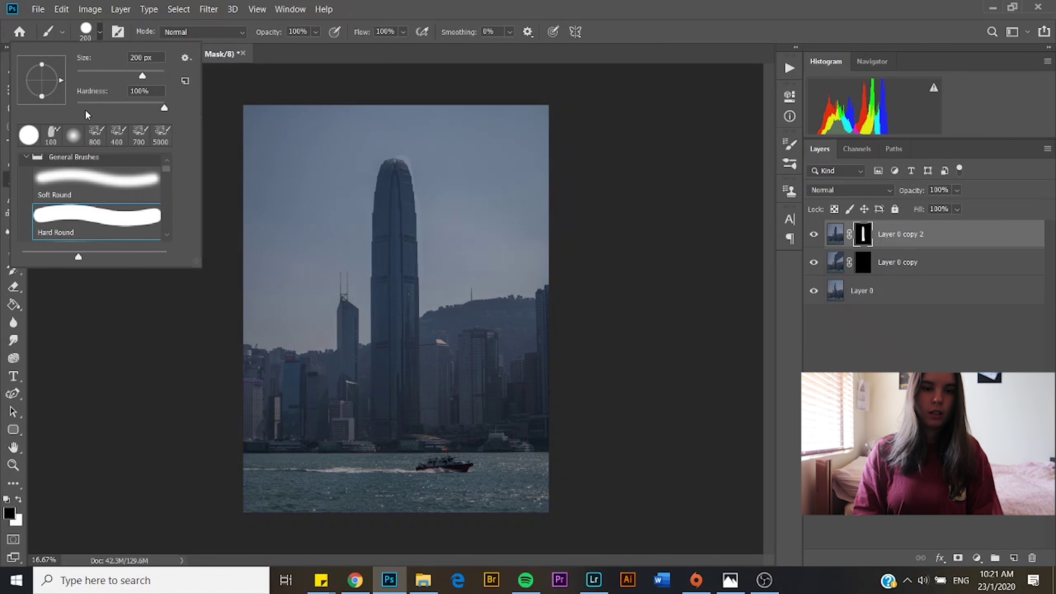
{"action": "left_click_drag", "start_coordinate": [167, 169], "coordinate": [165, 201]}
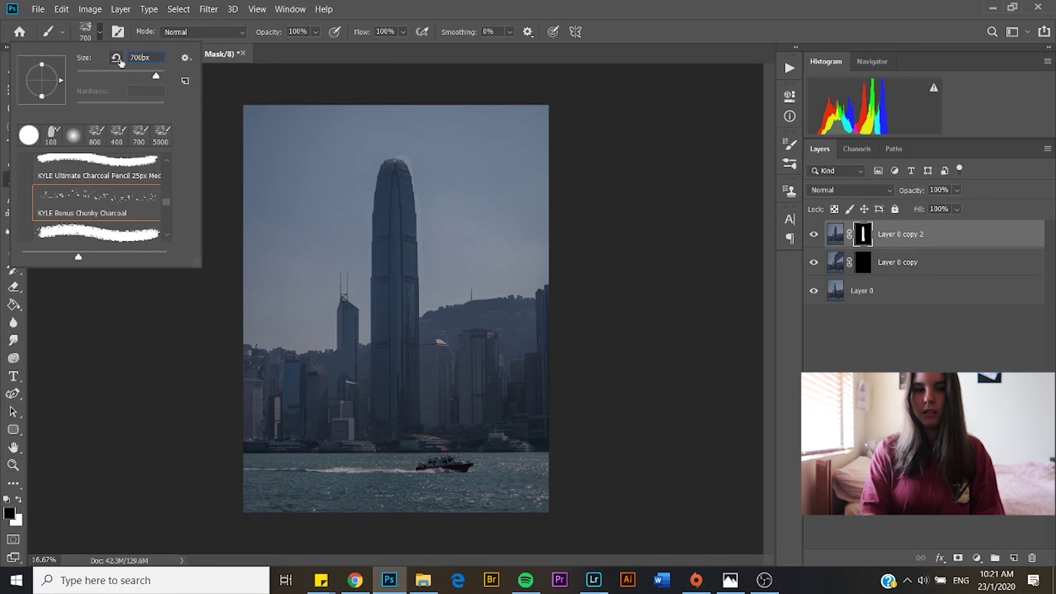
{"action": "key", "text": "Return"}
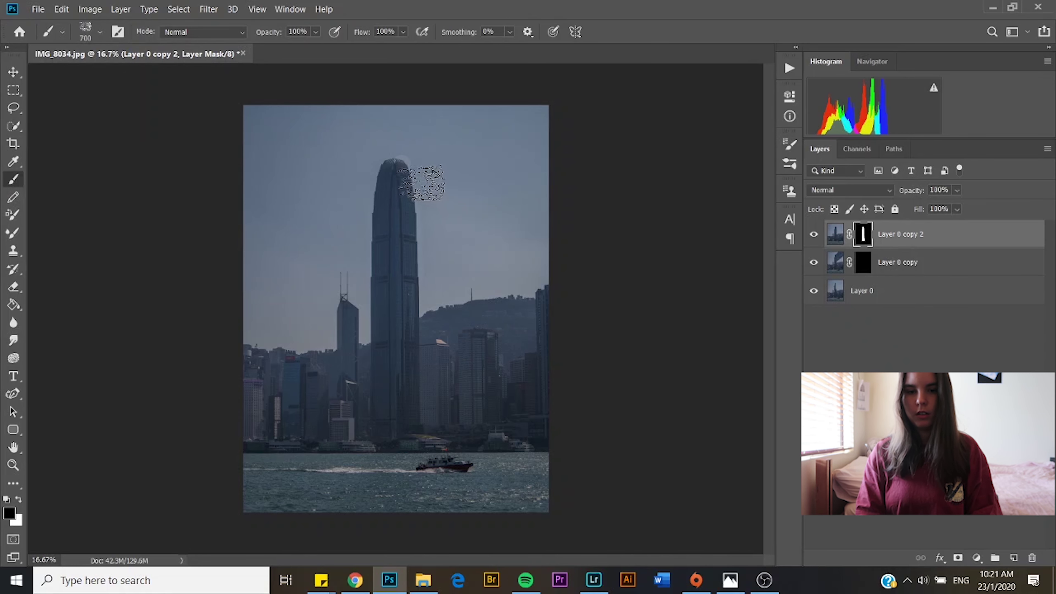
{"action": "left_click", "coordinate": [415, 173]}
{"action": "key", "text": "ctrl+plus"}
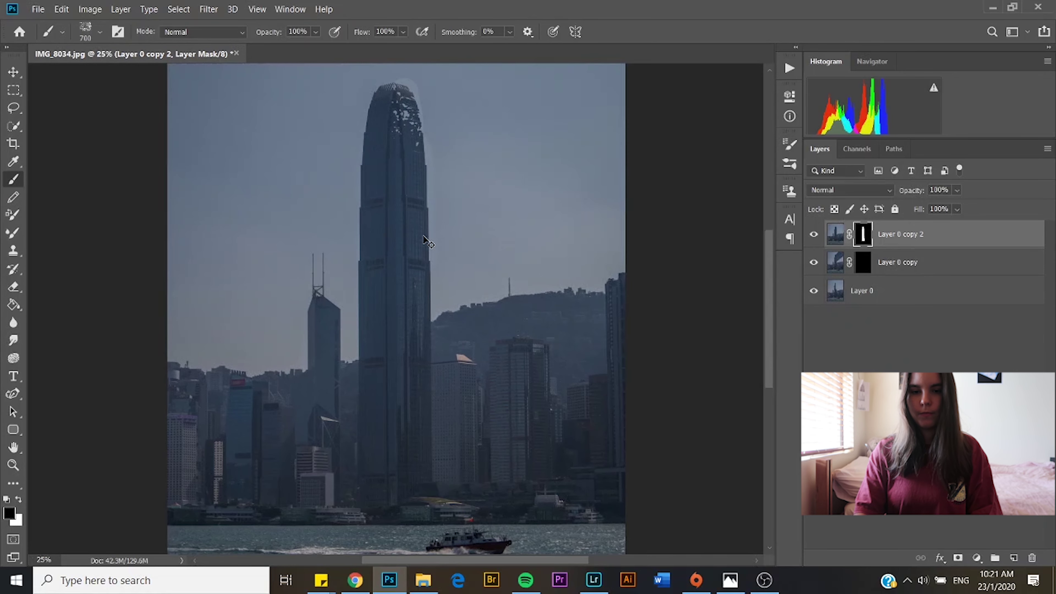
{"action": "scroll", "coordinate": [433, 237], "scroll_direction": "up", "scroll_amount": 1}
{"action": "left_click", "coordinate": [413, 107]}
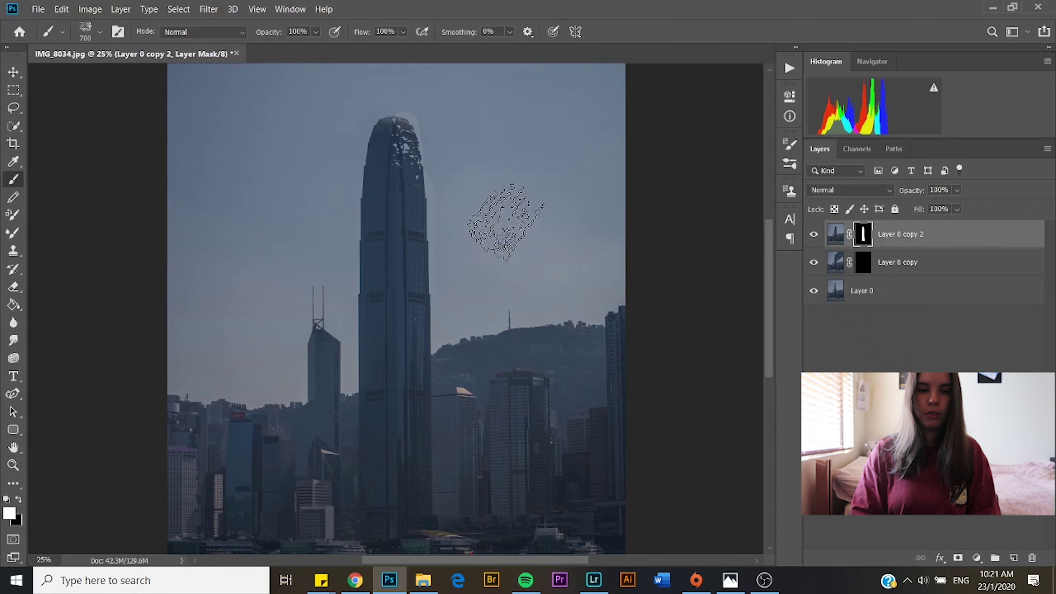
{"action": "mouse_move", "coordinate": [435, 150]}
{"action": "left_mouse_down"}
{"action": "mouse_move", "coordinate": [454, 191]}
{"action": "mouse_move", "coordinate": [428, 138]}
{"action": "mouse_move", "coordinate": [417, 139]}
{"action": "mouse_move", "coordinate": [425, 169]}
{"action": "mouse_move", "coordinate": [475, 112]}
{"action": "mouse_move", "coordinate": [400, 112]}
{"action": "mouse_move", "coordinate": [402, 127]}
{"action": "mouse_move", "coordinate": [441, 150]}
{"action": "mouse_move", "coordinate": [410, 132]}
{"action": "mouse_move", "coordinate": [434, 177]}
{"action": "left_mouse_up"}
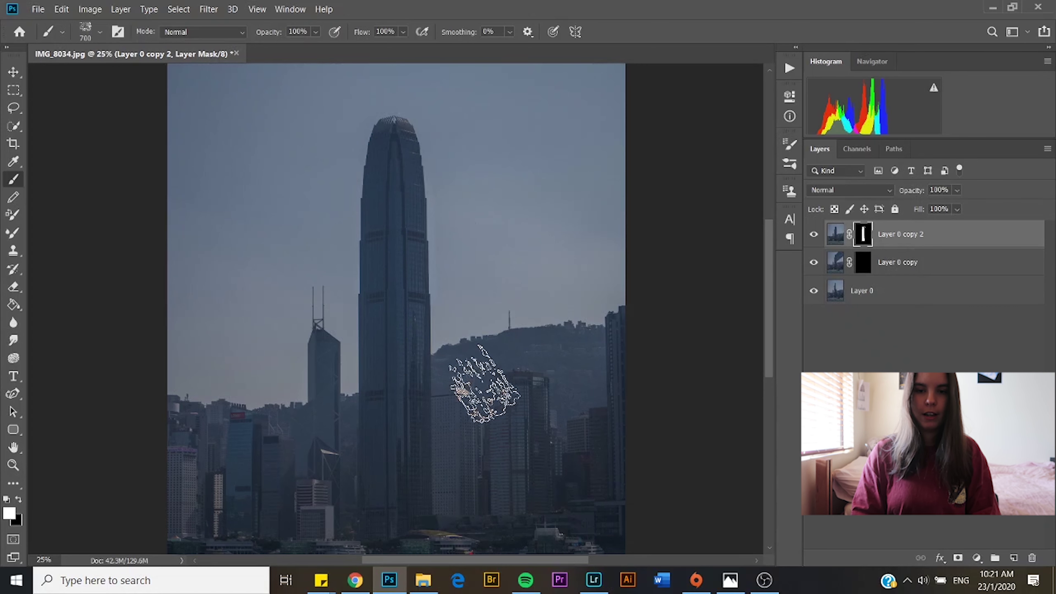
Paint black on Layer 0 copy 2's mask along the tower's right edge, from its top to just above the hill line
{"action": "left_click", "coordinate": [18, 499]}
{"action": "mouse_move", "coordinate": [431, 139]}
{"action": "left_mouse_down"}
{"action": "mouse_move", "coordinate": [421, 211]}
{"action": "mouse_move", "coordinate": [444, 288]}
{"action": "left_mouse_up"}
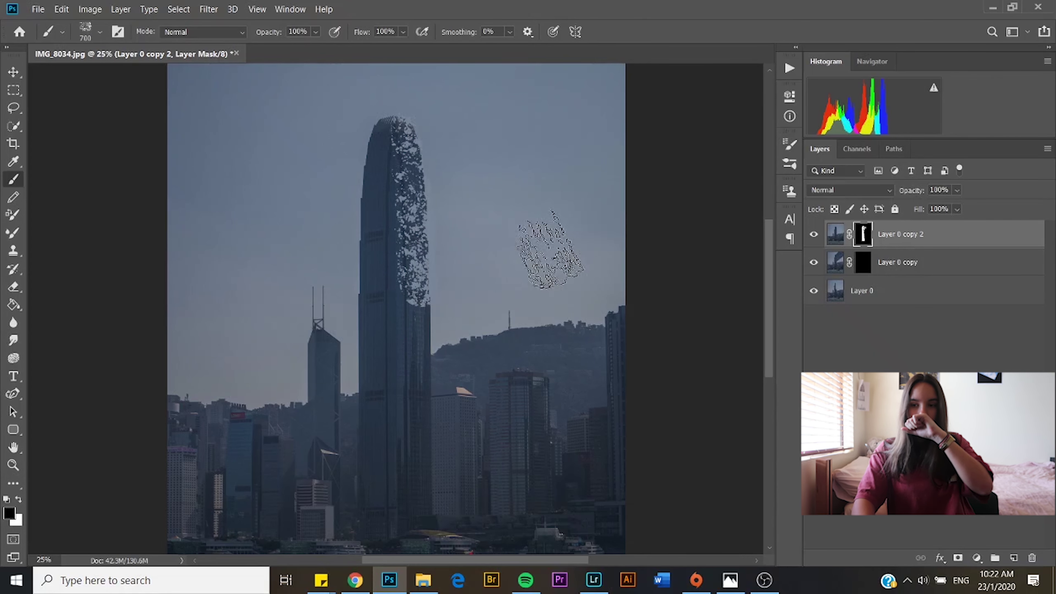
Dab white on Layer 0 copy's mask beside the tower's upper right edge to reveal scattered fragments of the stretched texture
{"action": "left_click", "coordinate": [863, 263]}
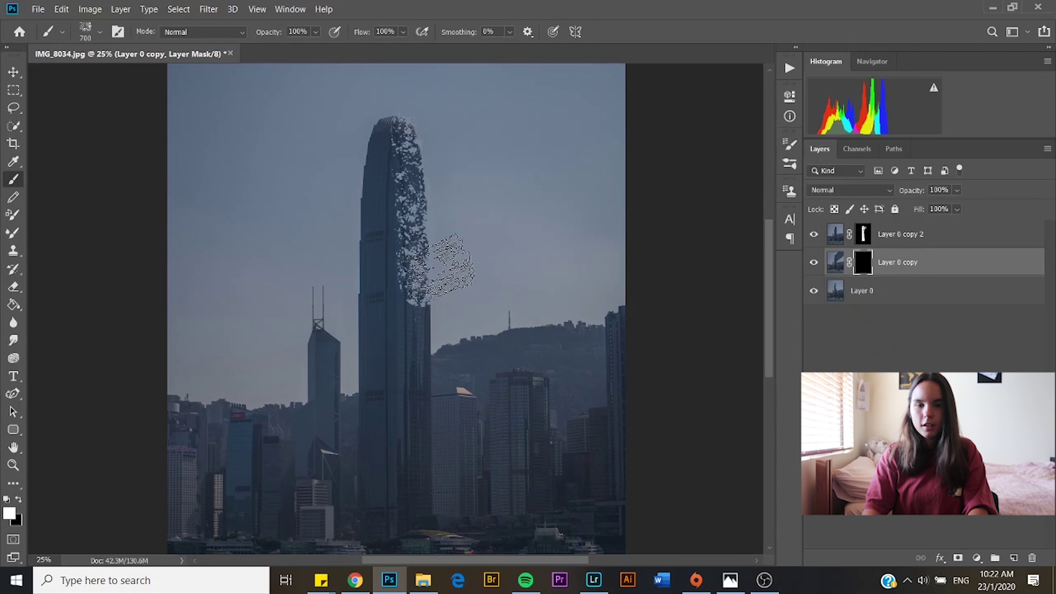
{"action": "left_click", "coordinate": [443, 266]}
{"action": "left_click", "coordinate": [453, 248]}
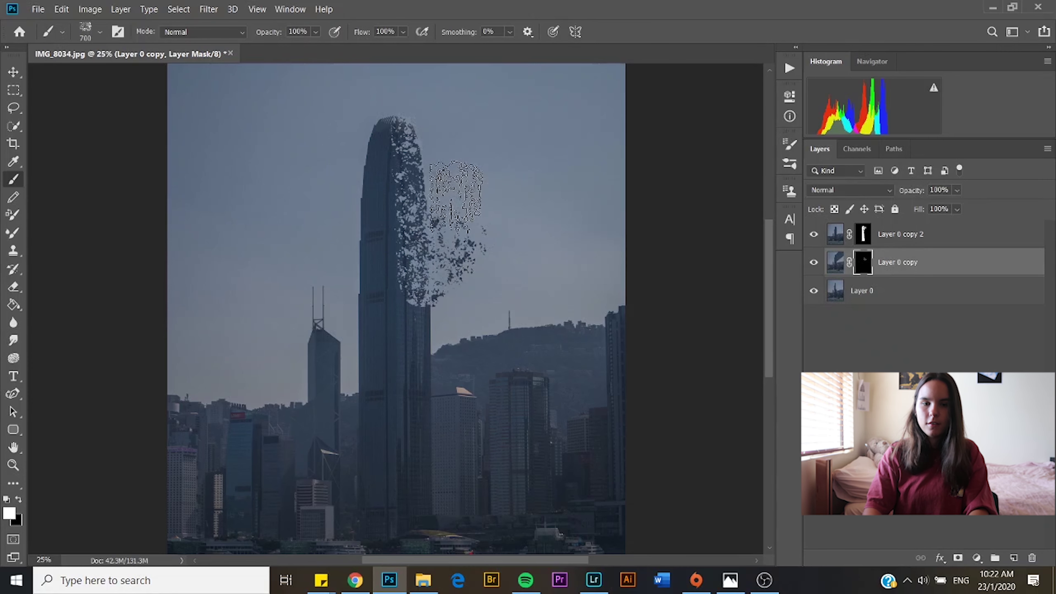
{"action": "left_click", "coordinate": [454, 199]}
{"action": "left_click", "coordinate": [450, 190]}
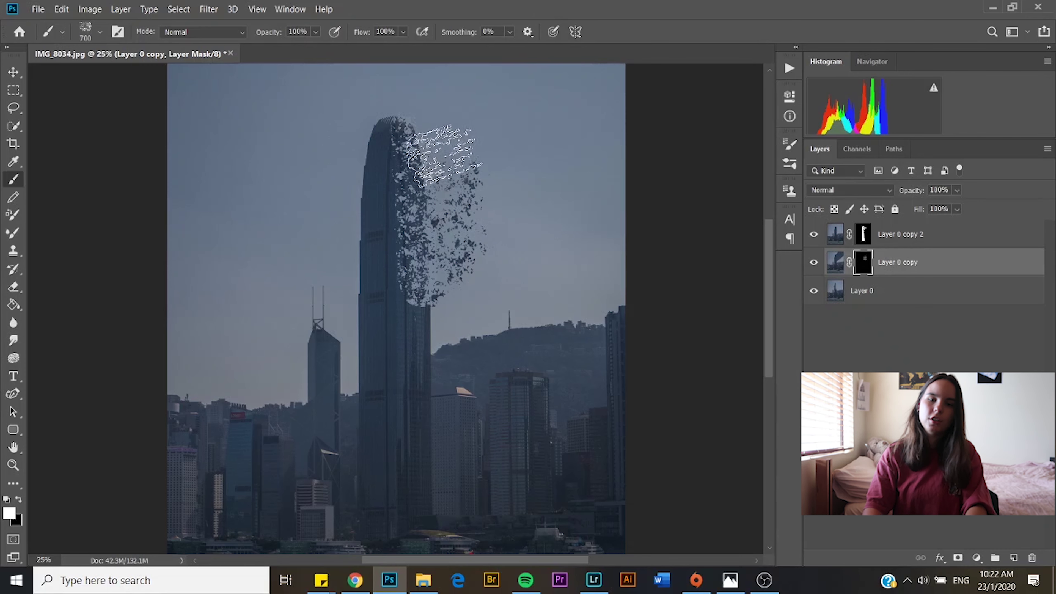
{"action": "left_click", "coordinate": [443, 146]}
{"action": "left_click", "coordinate": [428, 122]}
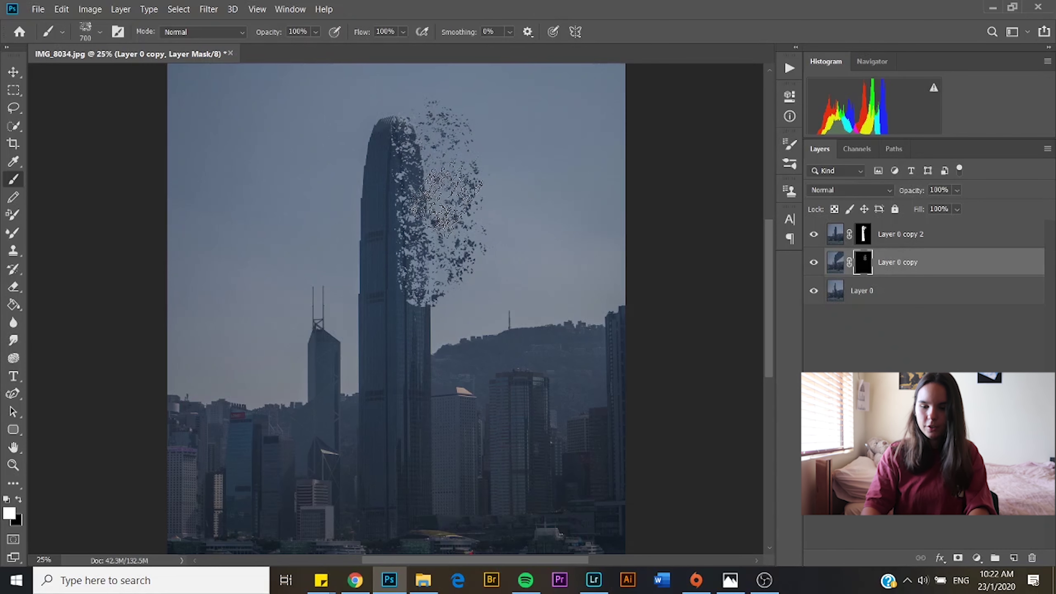
Spread more white dabs on Layer 0 copy's mask from the tower's top out to the photo's upper right corner
{"action": "key", "text": "ctrl+minus"}
{"action": "left_click", "coordinate": [424, 149]}
{"action": "left_click", "coordinate": [441, 130]}
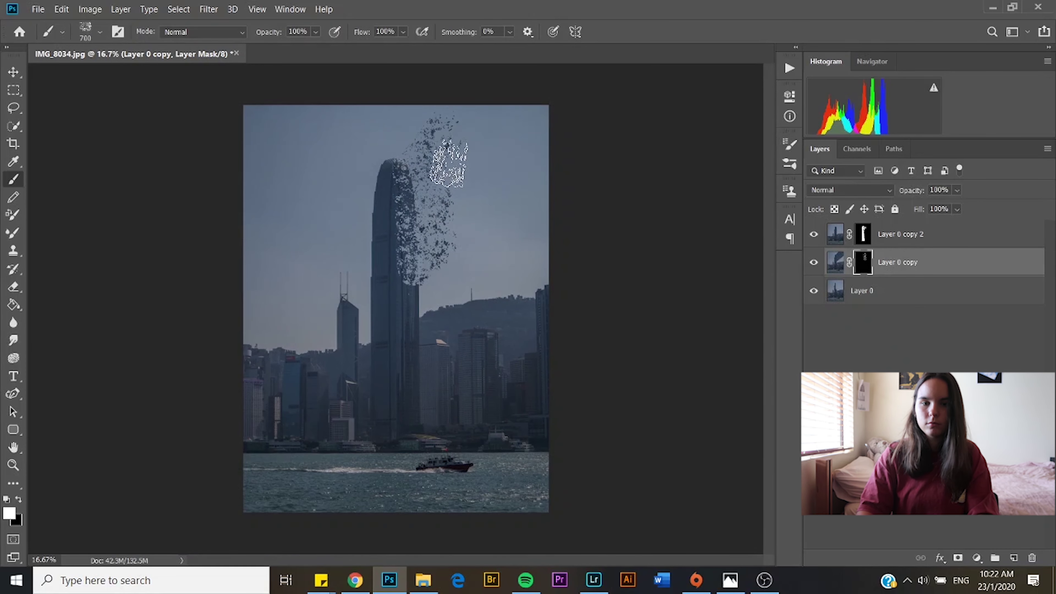
{"action": "left_click", "coordinate": [464, 225]}
{"action": "left_click", "coordinate": [520, 187]}
{"action": "left_click", "coordinate": [496, 154]}
{"action": "left_click", "coordinate": [460, 118]}
{"action": "left_click", "coordinate": [536, 158]}
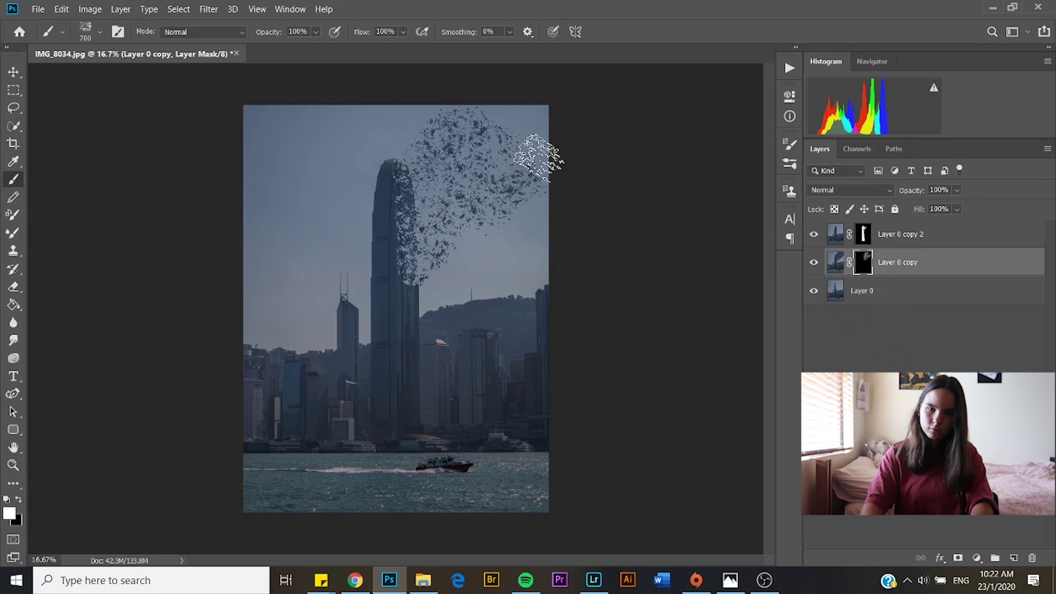
{"action": "left_click", "coordinate": [522, 113]}
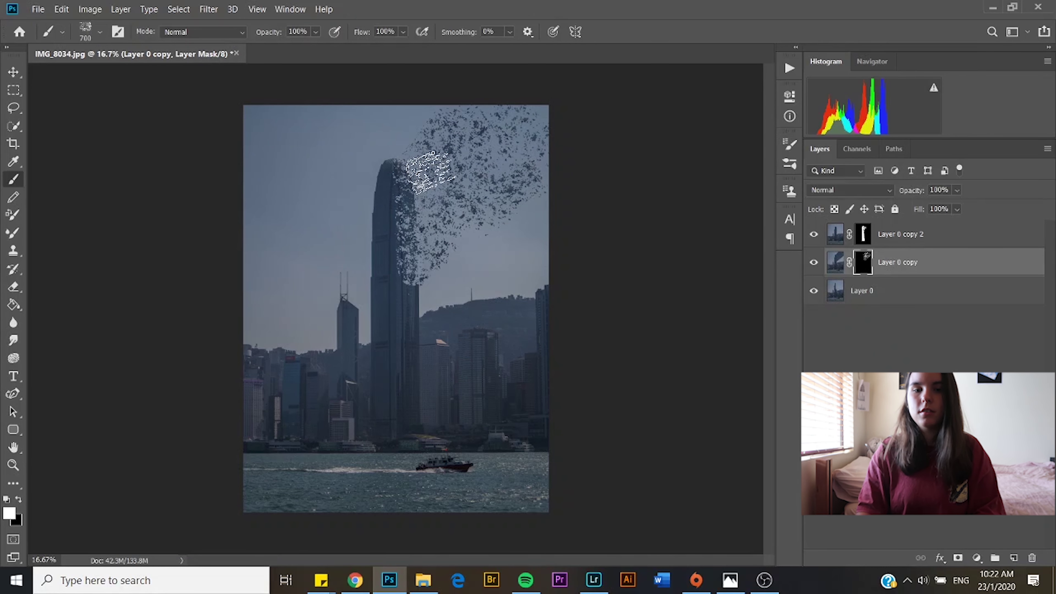
Thicken the fragment cloud beside the tower with white dabs and trim its lower right edge with black on Layer 0 copy's mask
{"action": "left_click", "coordinate": [422, 214]}
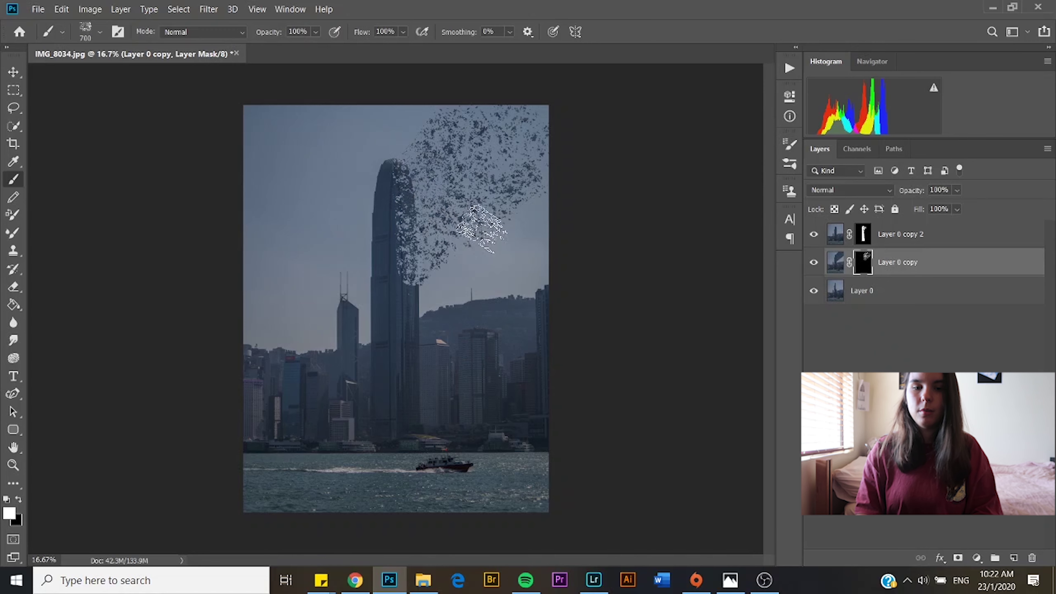
{"action": "left_click", "coordinate": [483, 228]}
{"action": "left_click", "coordinate": [455, 241]}
{"action": "left_click", "coordinate": [513, 201]}
{"action": "left_click", "coordinate": [491, 216]}
{"action": "left_click", "coordinate": [436, 198]}
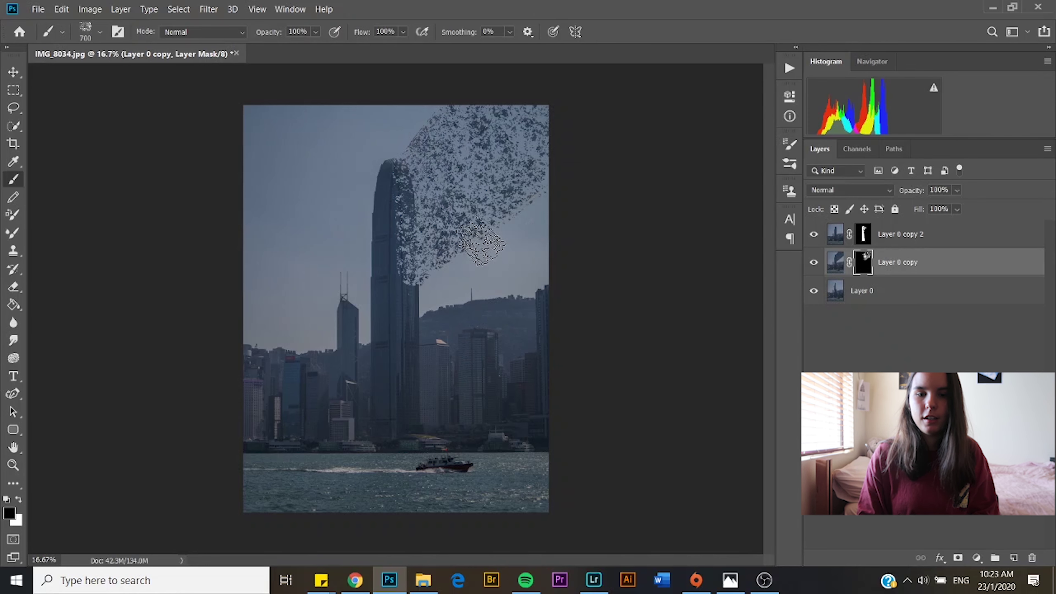
{"action": "mouse_move", "coordinate": [516, 210]}
{"action": "left_mouse_down"}
{"action": "mouse_move", "coordinate": [513, 219]}
{"action": "mouse_move", "coordinate": [540, 183]}
{"action": "left_mouse_up"}
{"action": "key", "text": "x"}
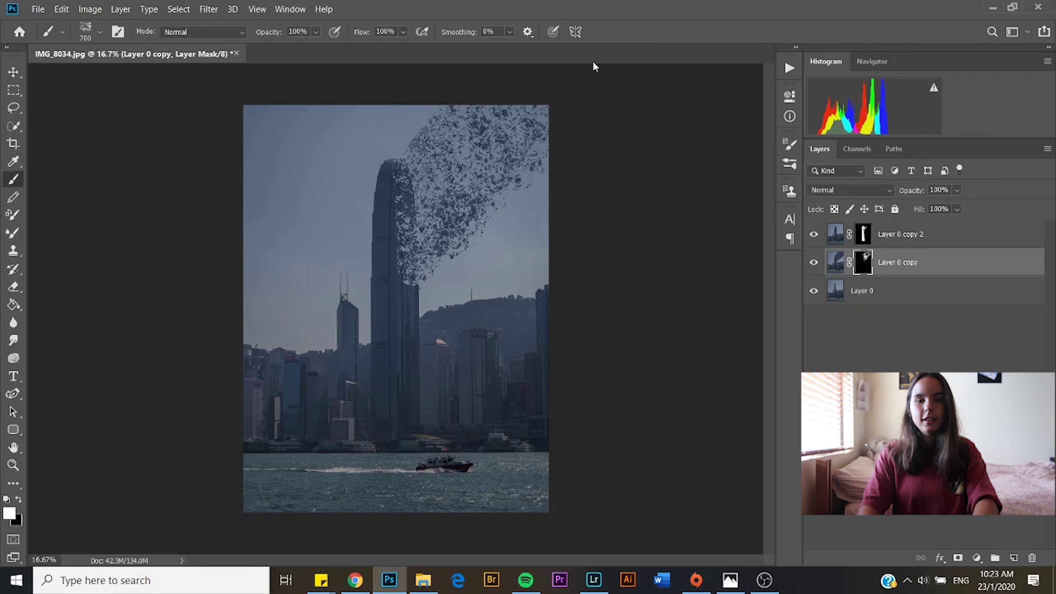